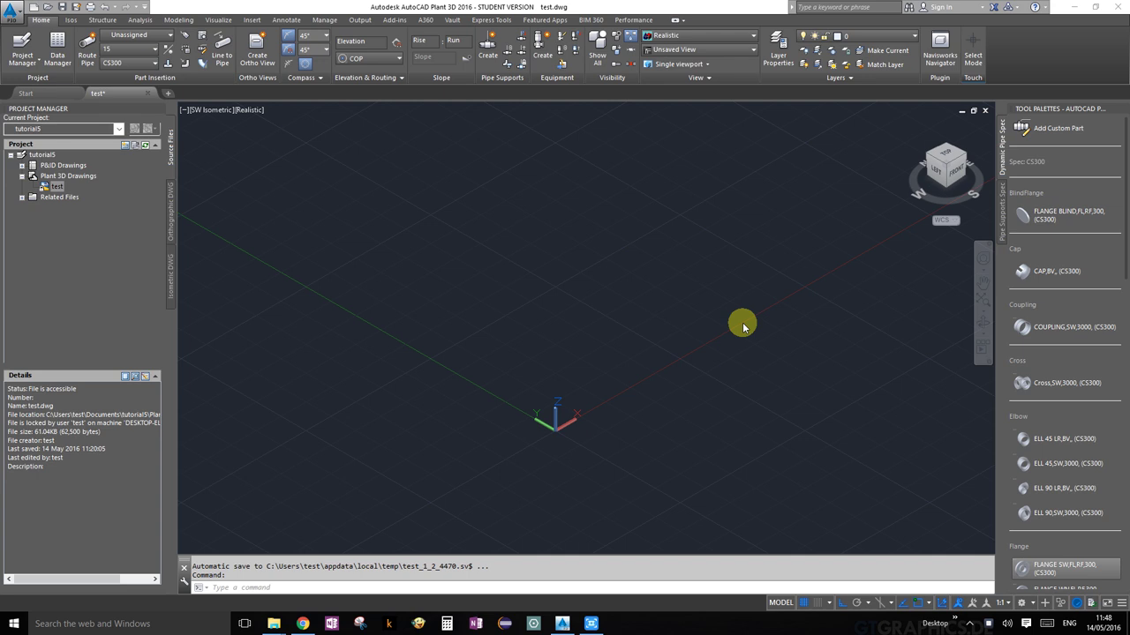
pyautogui.moveTo(699, 279); pyautogui.dragTo(800, 249, button='middle')
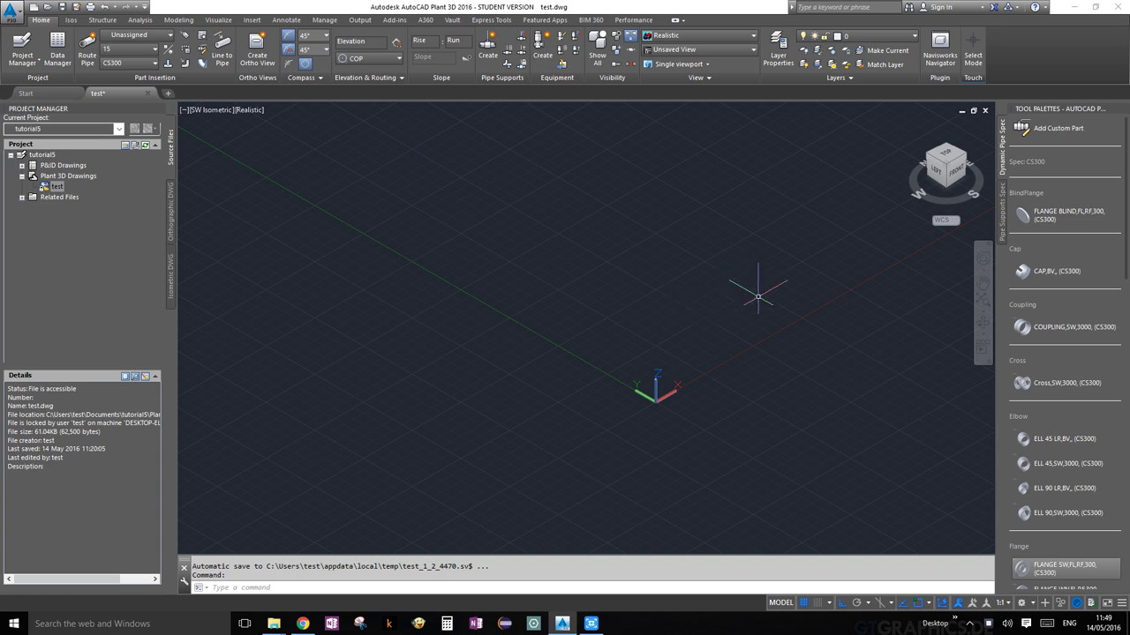
pyautogui.moveTo(757, 302); pyautogui.dragTo(691, 366, button='middle')
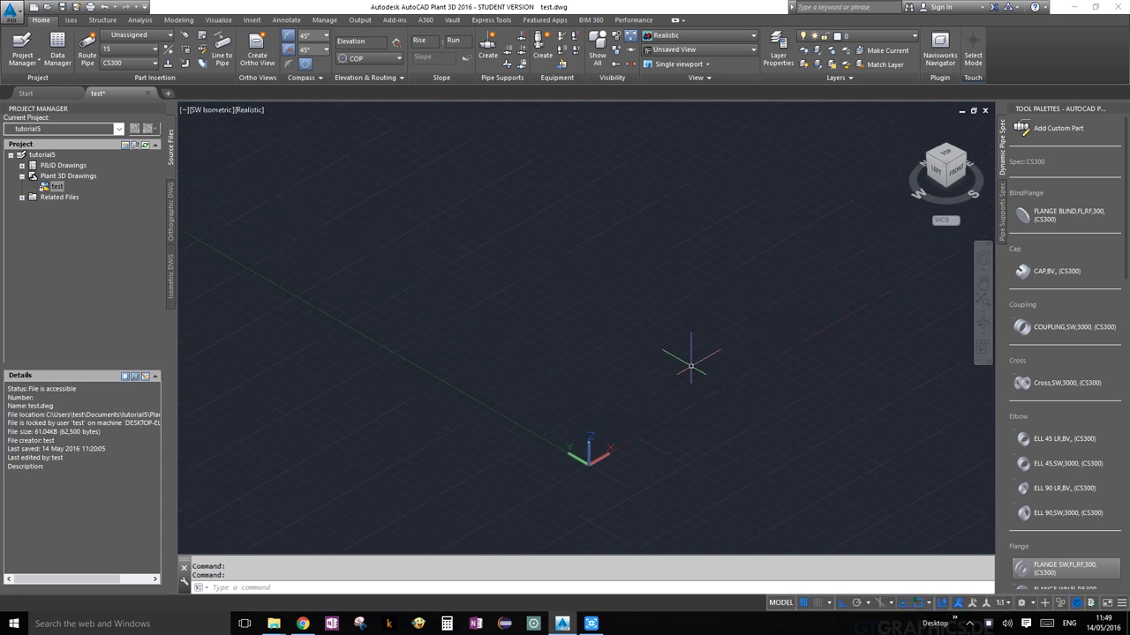
pyautogui.click(1032, 603)
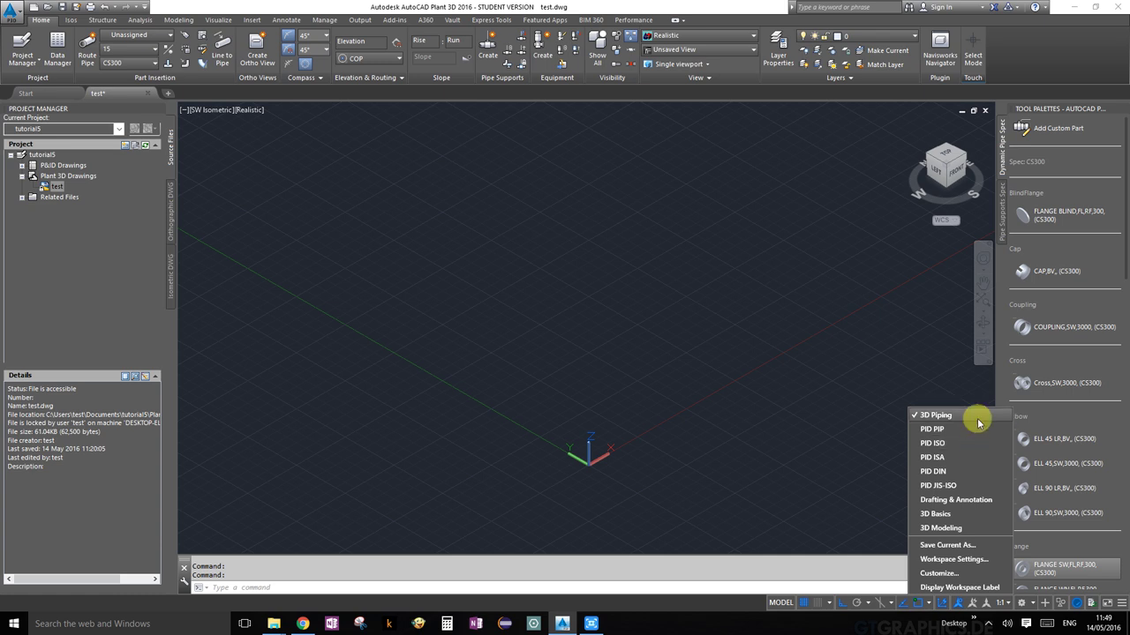
pyautogui.click(913, 380)
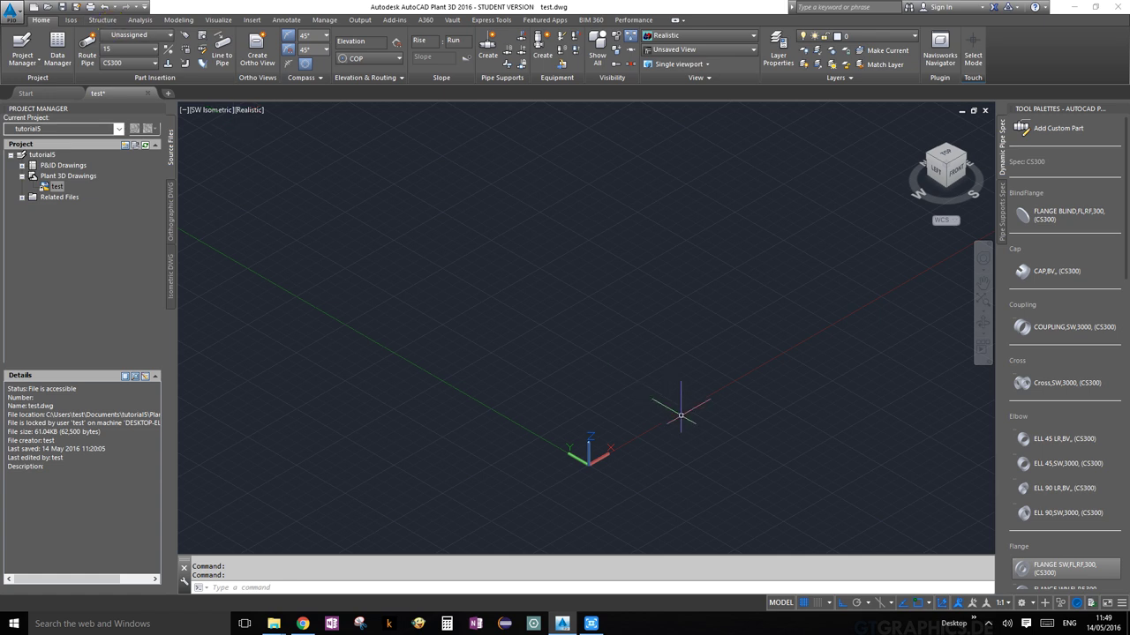
# Open the layer properties manager from the structure tools and reposition it over the drawing area so the full layer list shows
pyautogui.click(102, 19)
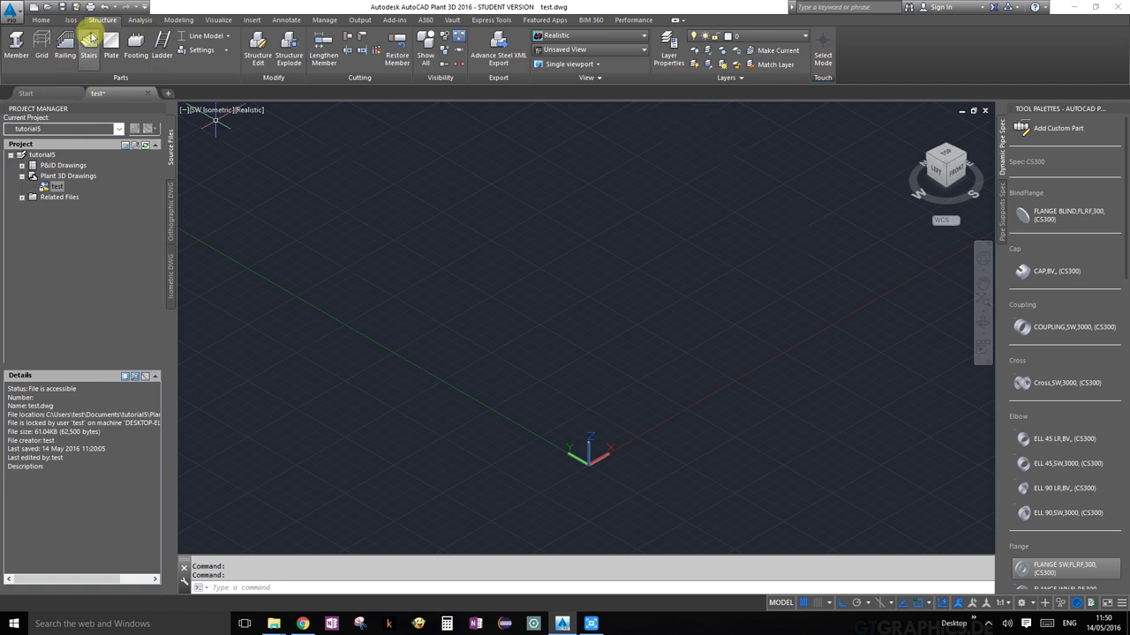
pyautogui.click(669, 71)
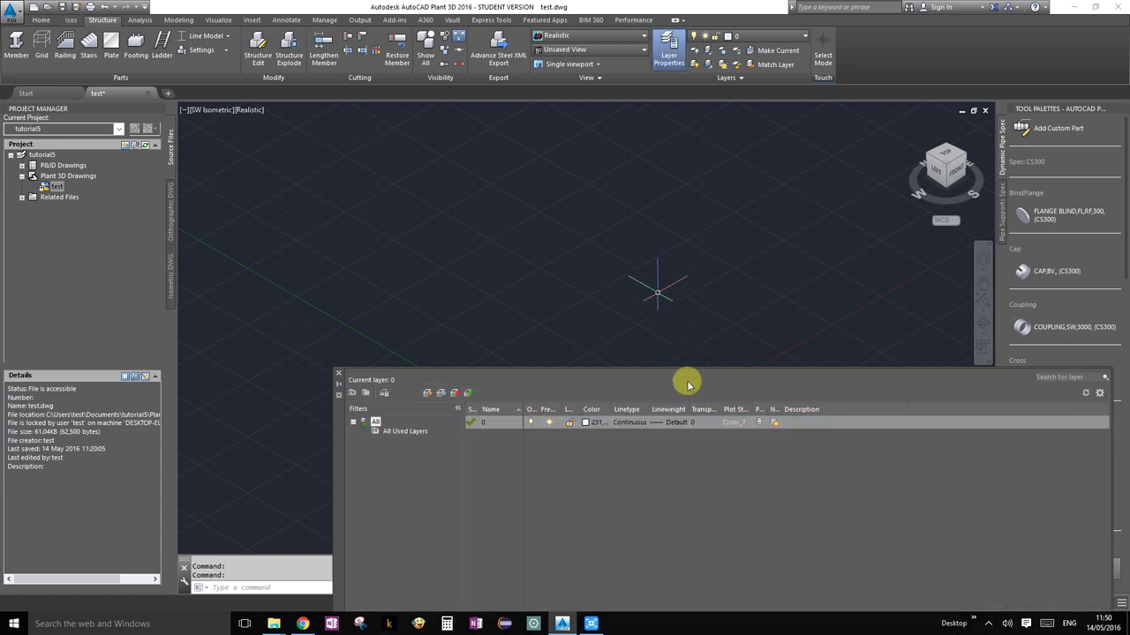
pyautogui.click(609, 253)
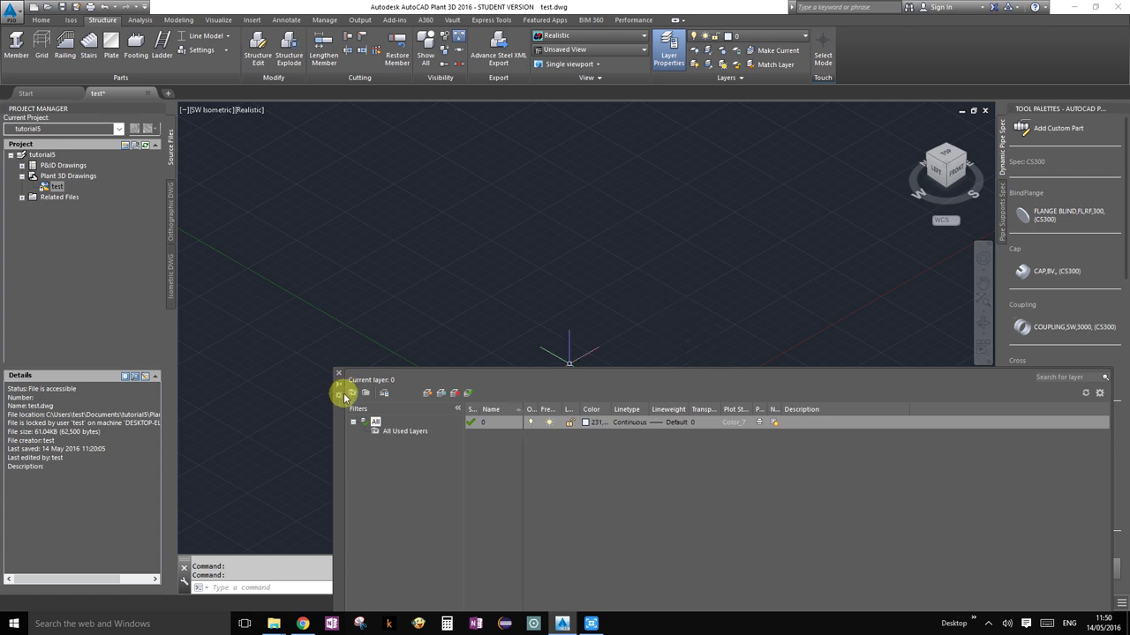
pyautogui.moveTo(339, 411); pyautogui.dragTo(220, 165)
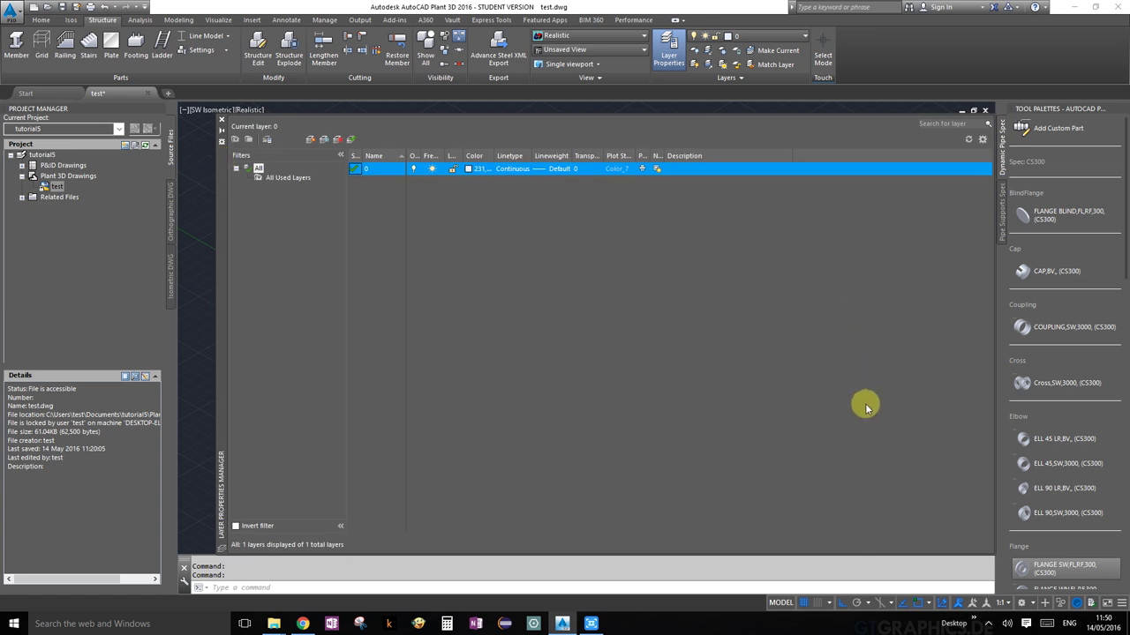
pyautogui.click(277, 103)
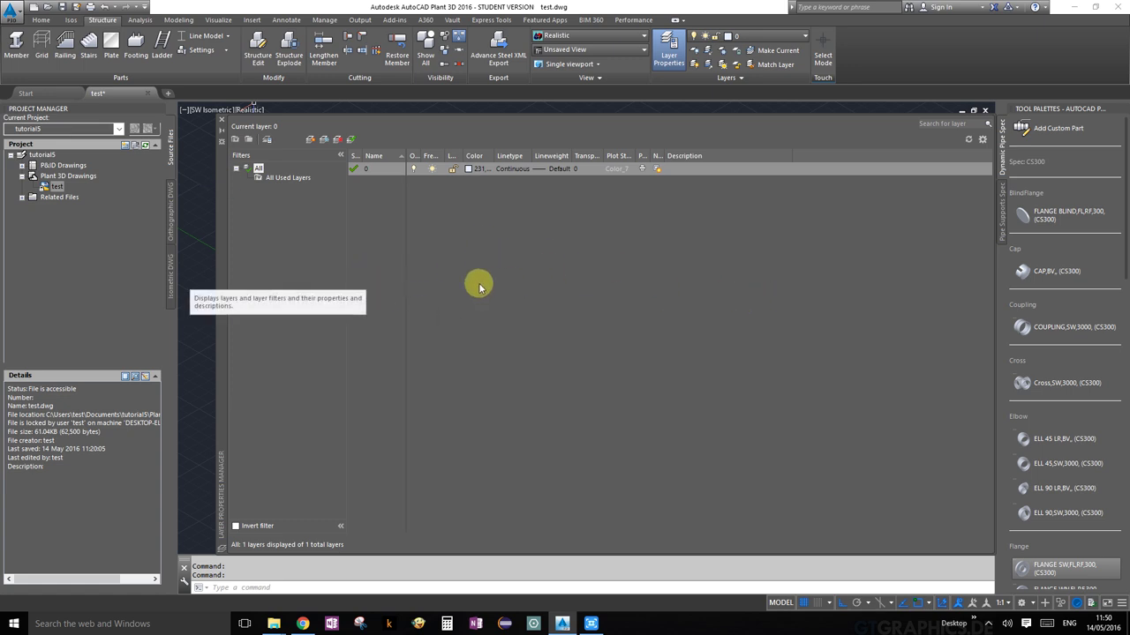
# Create a new layer named grid and open its color selection
pyautogui.click(314, 142)
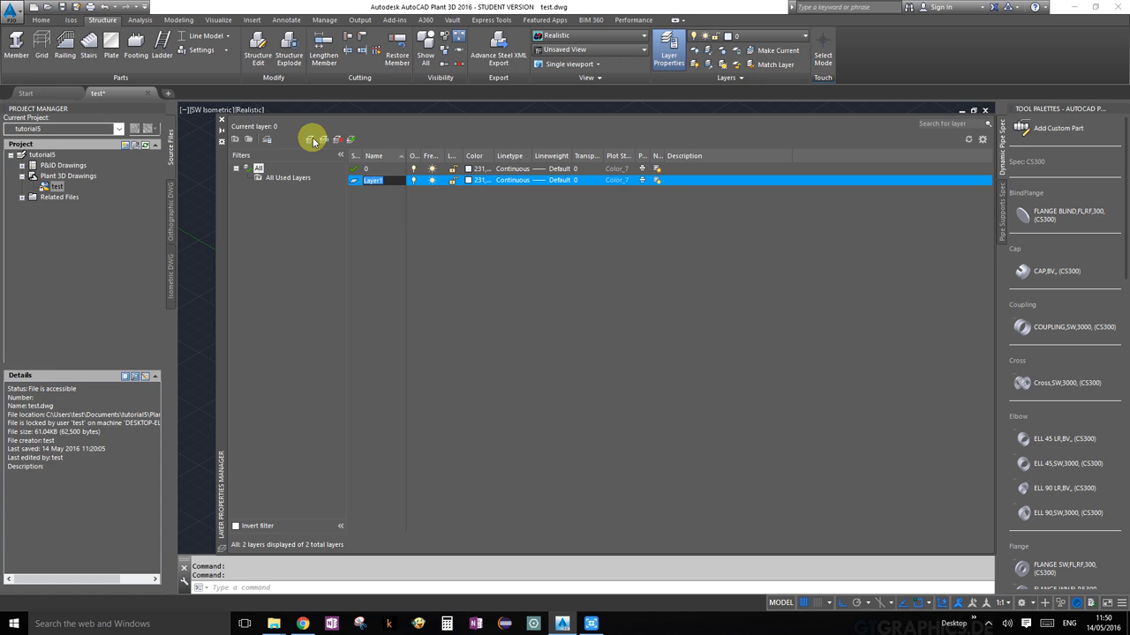
pyautogui.write('gir')
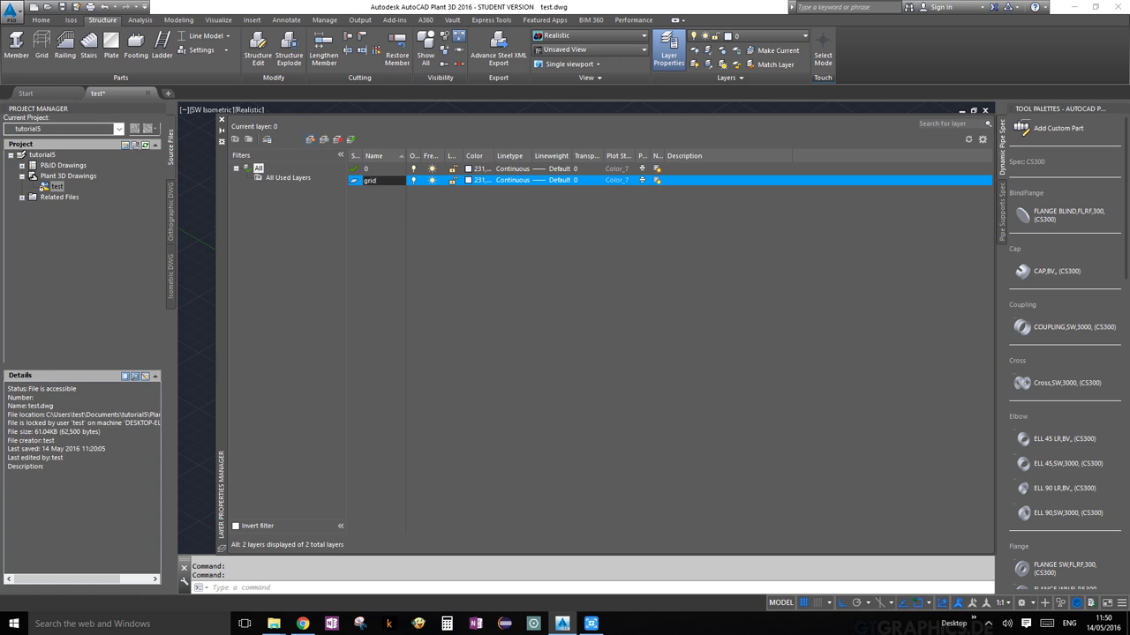
pyautogui.click(469, 181)
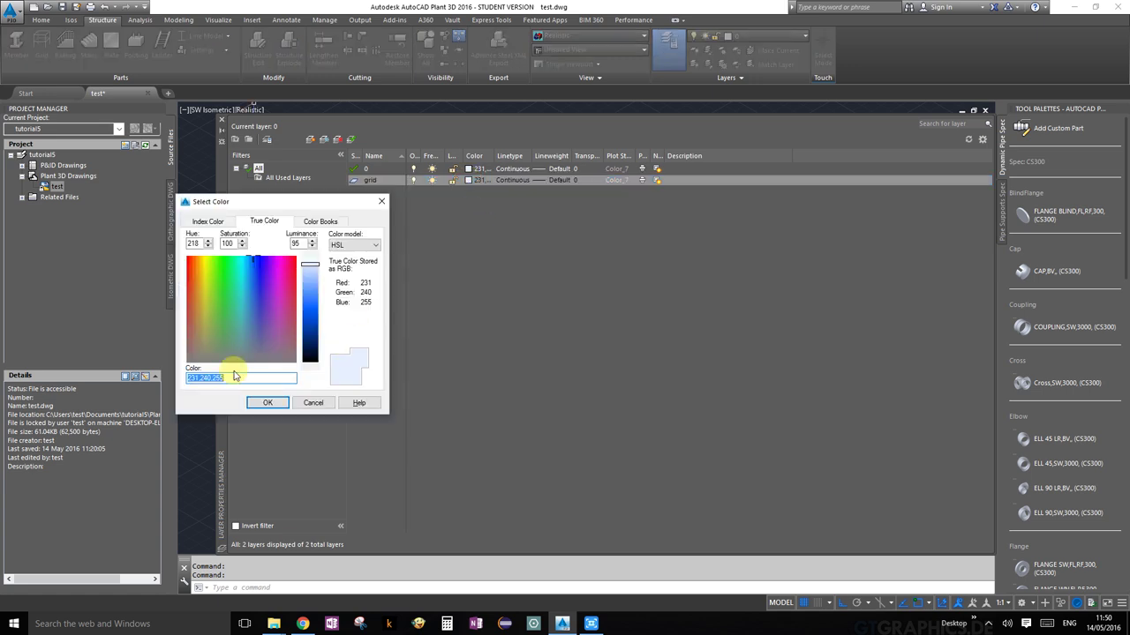
# Try to set the grid layer's color to 250 as a true color value
pyautogui.write('250')
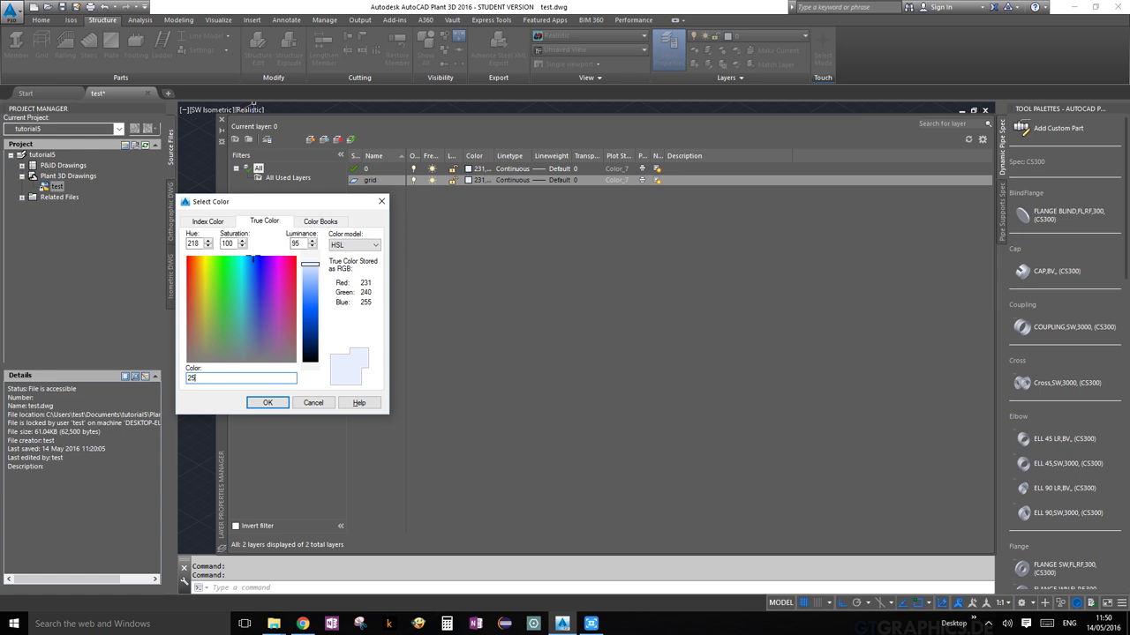
pyautogui.click(266, 402)
pyautogui.click(306, 329)
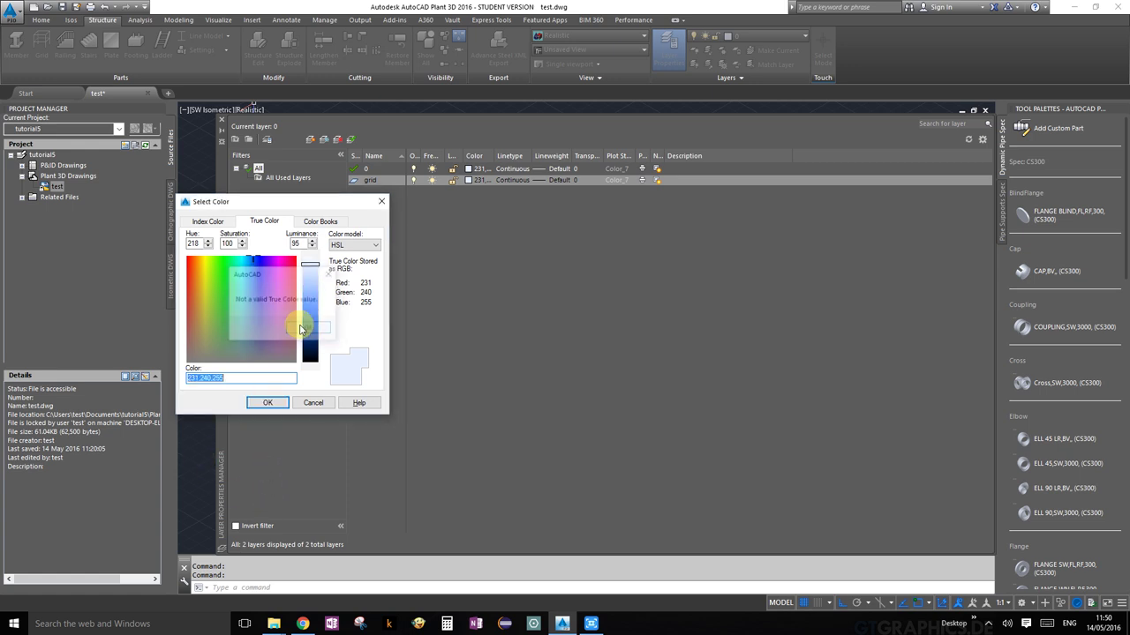
# Set the grid layer's color to white, index color 255
pyautogui.click(211, 222)
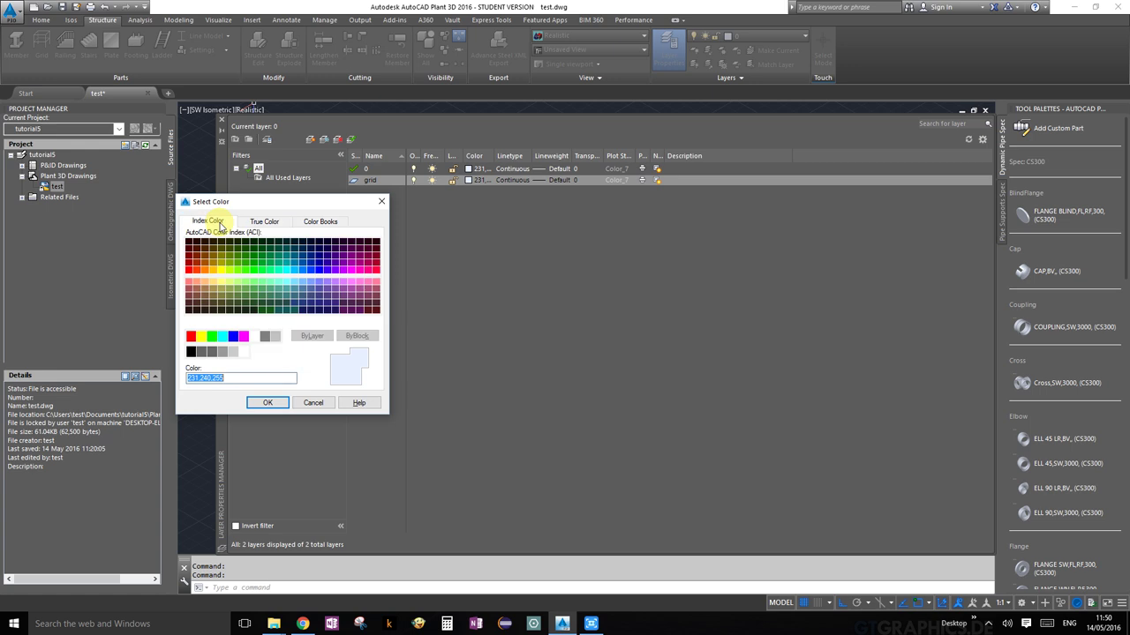
pyautogui.click(243, 352)
pyautogui.click(220, 377)
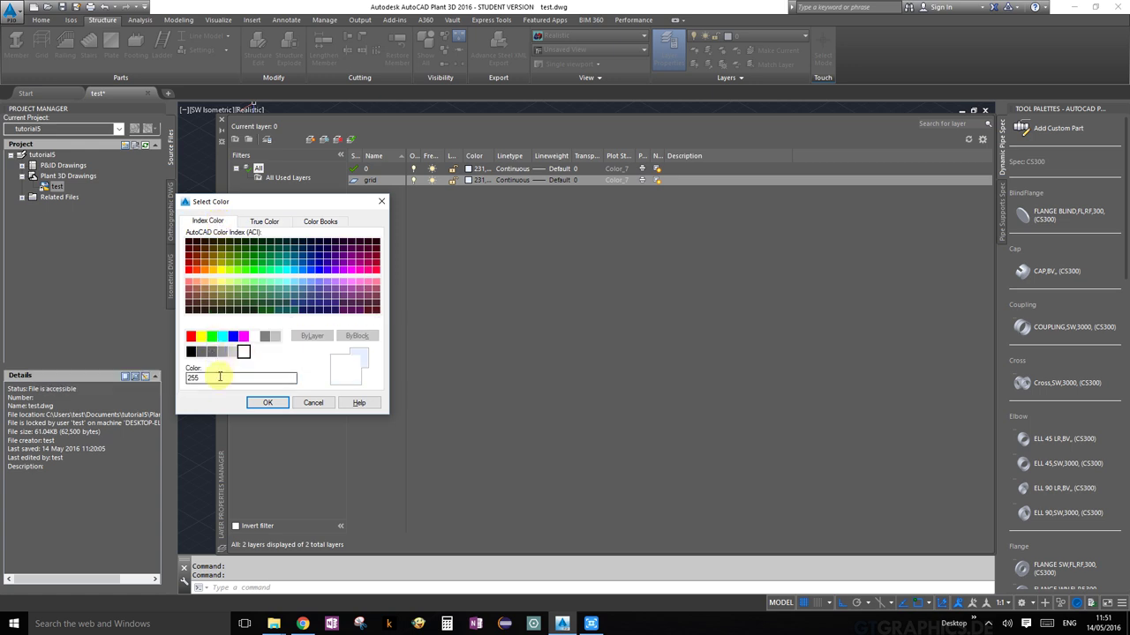
pyautogui.click(268, 404)
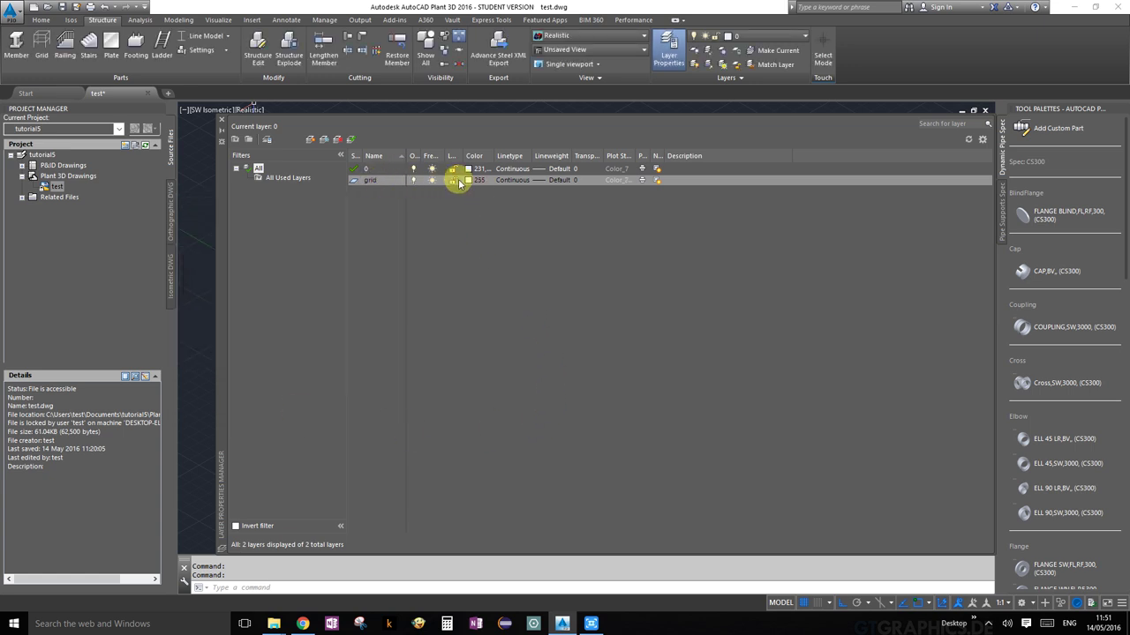
# Create a new layer named footings and set its color to gray, index color 253
pyautogui.click(310, 139)
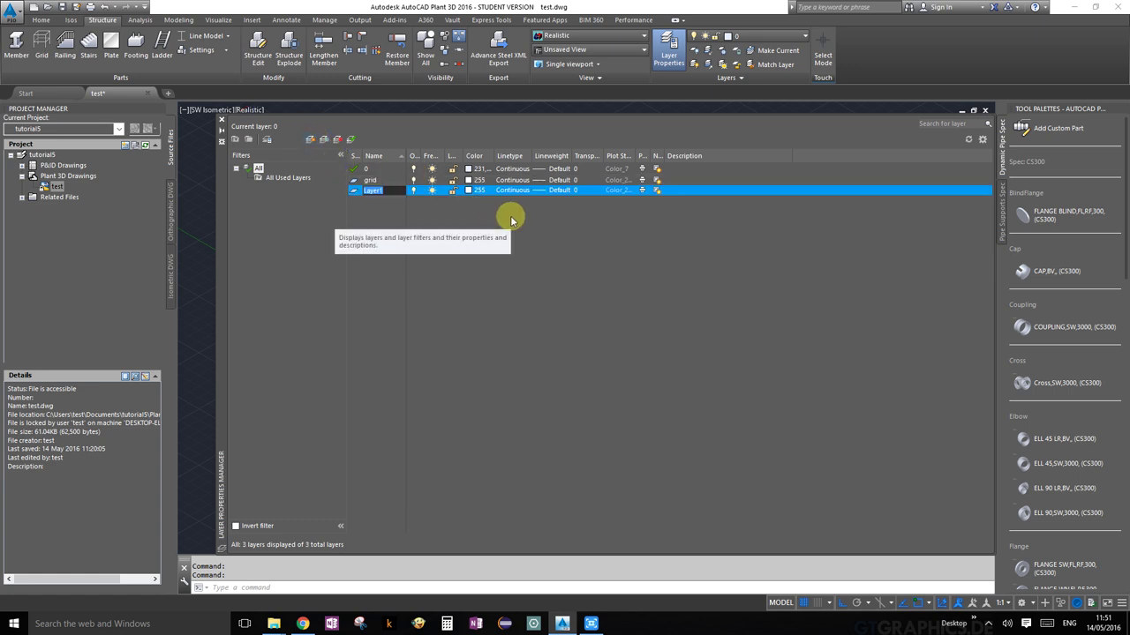
pyautogui.write('tings')
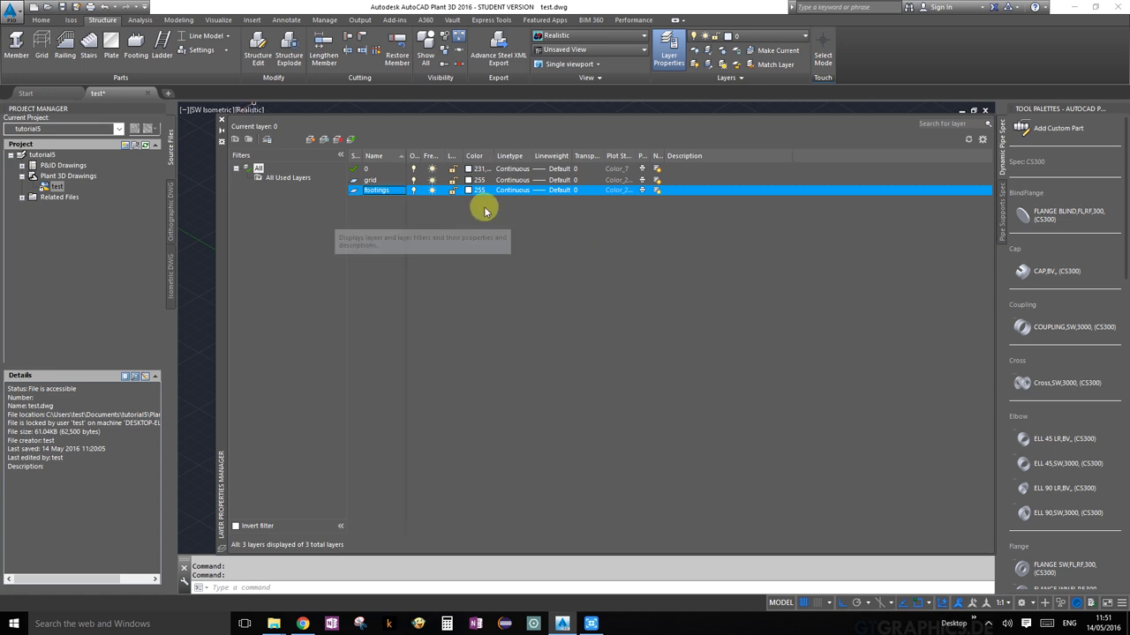
pyautogui.click(468, 190)
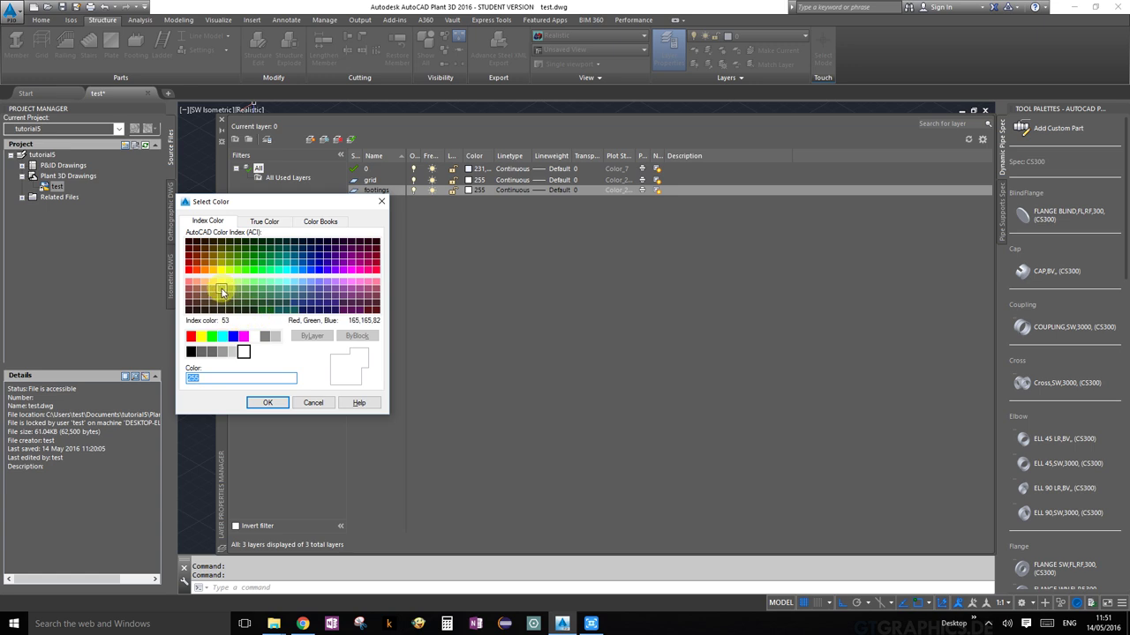
pyautogui.write('yellow')
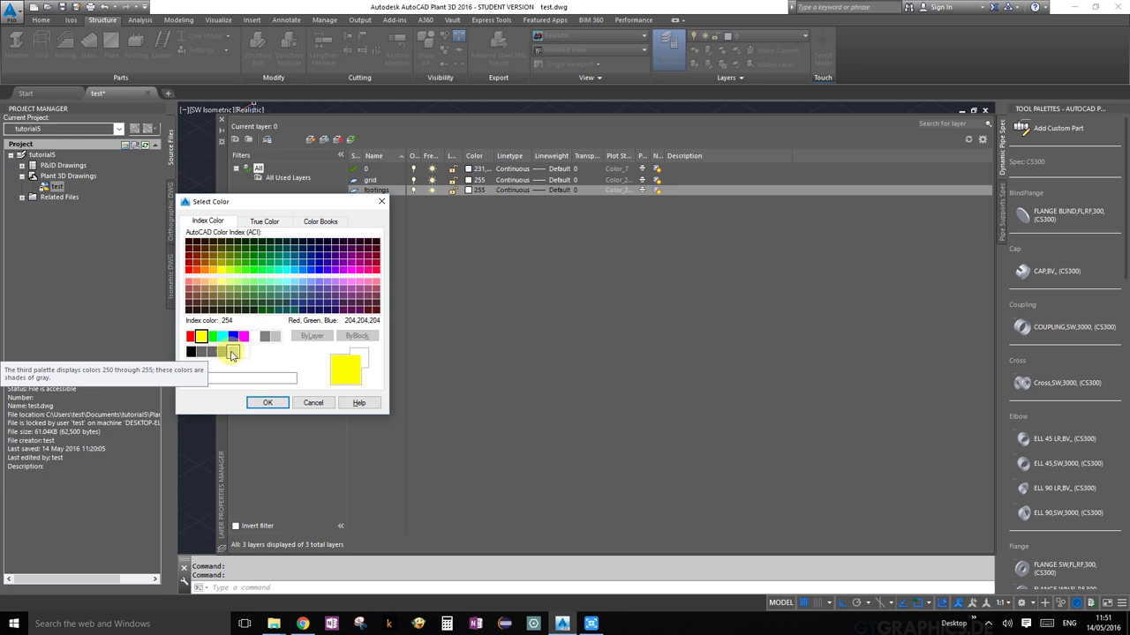
pyautogui.click(227, 353)
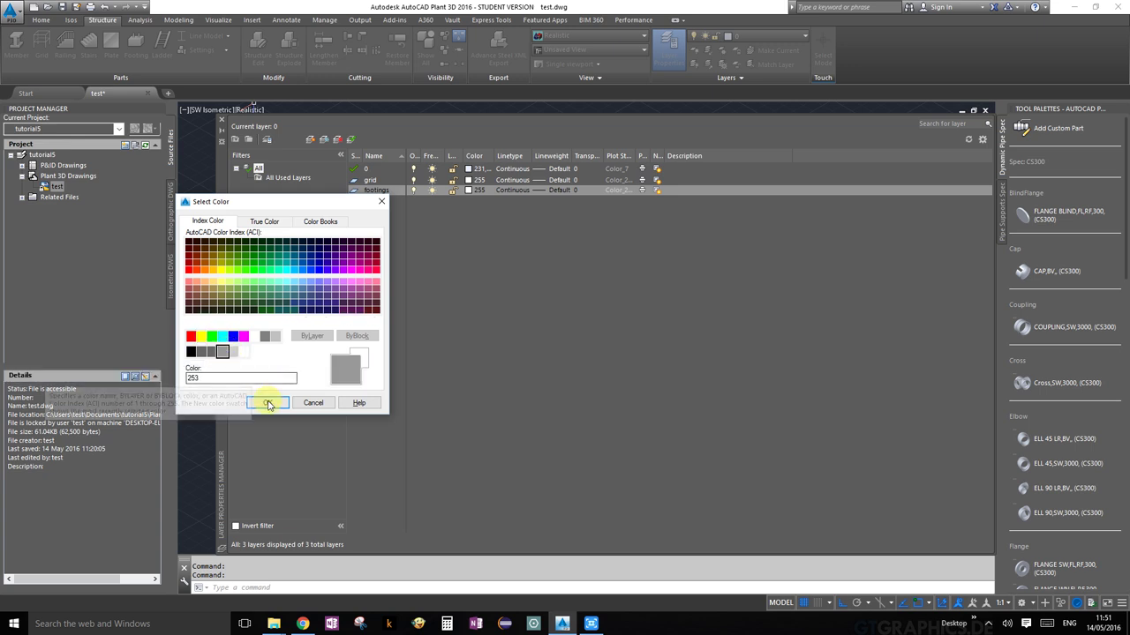
pyautogui.click(268, 402)
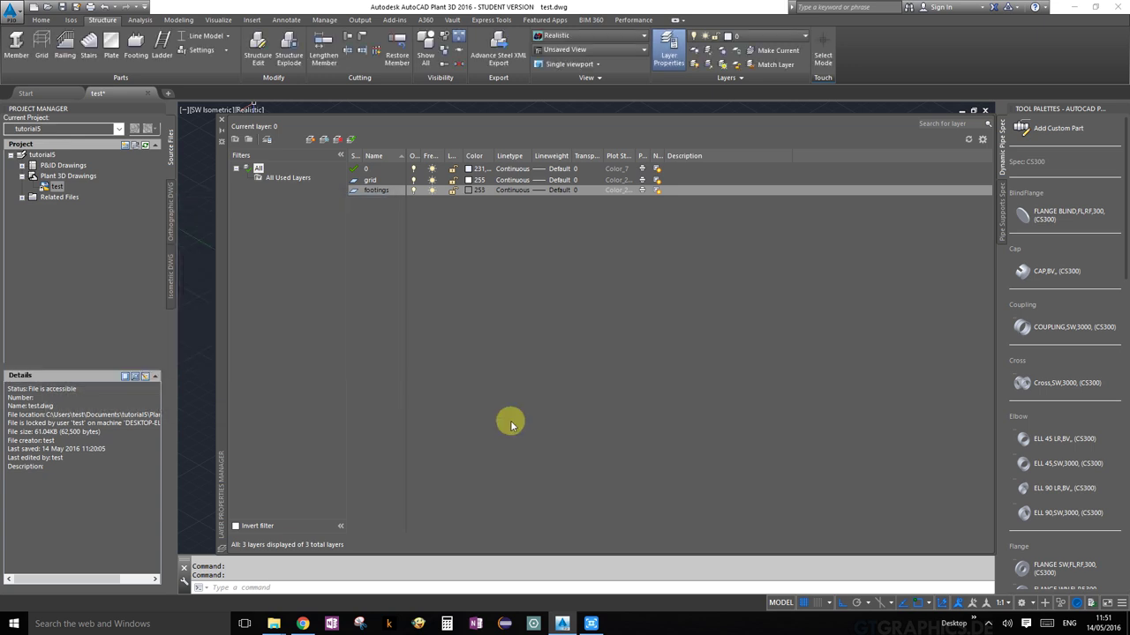
# Create a new layer named equipments and set its color to light yellow, index color 41
pyautogui.click(309, 140)
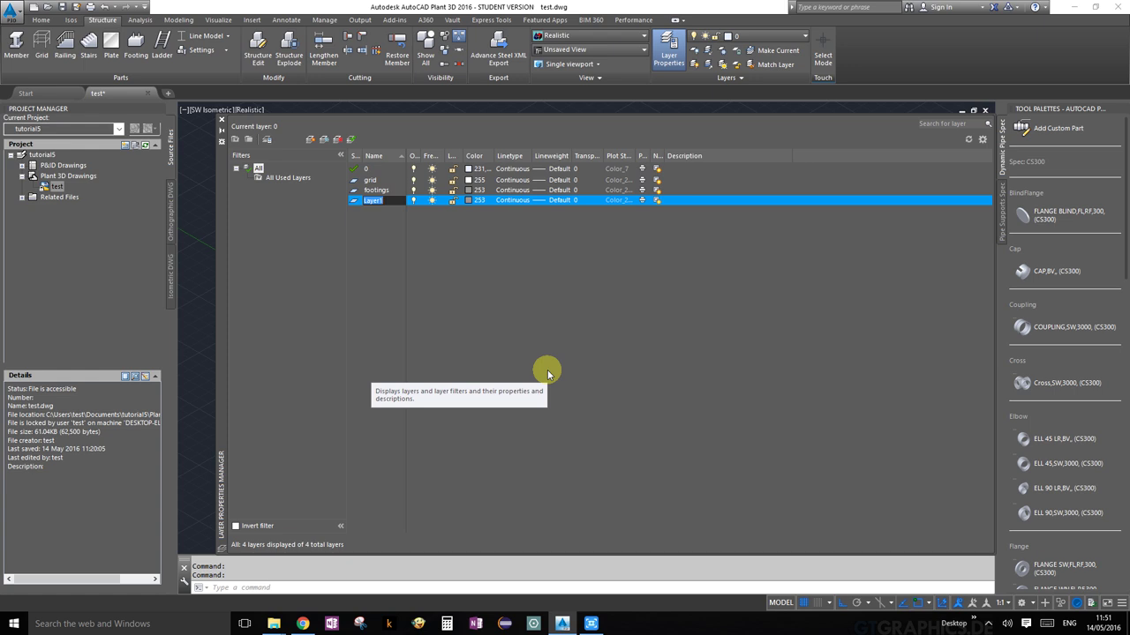
pyautogui.write('equipments')
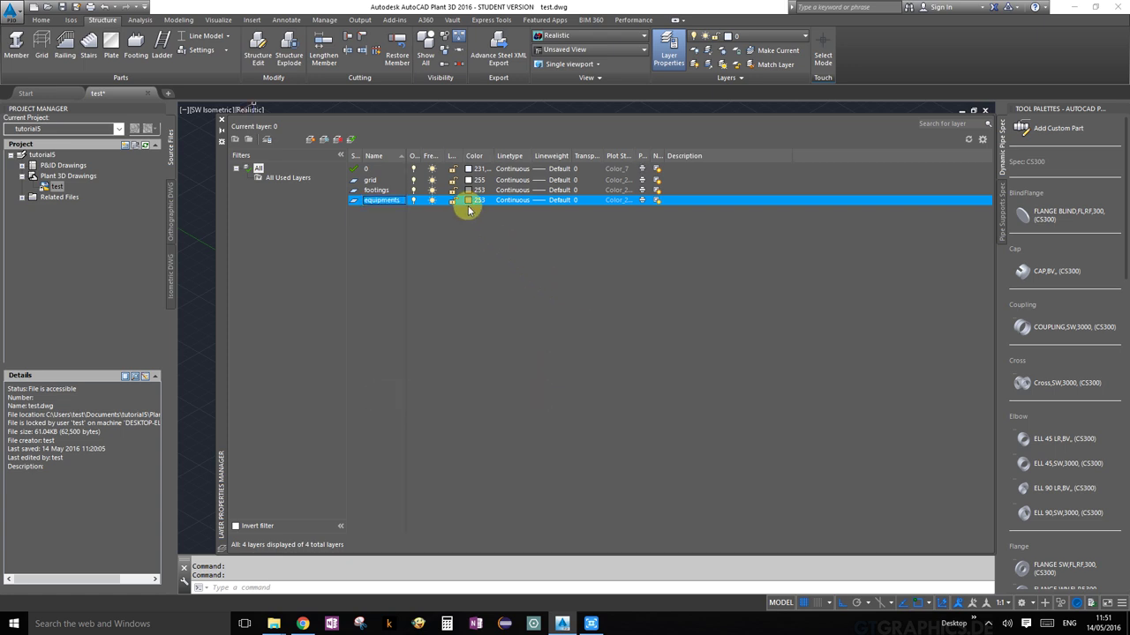
pyautogui.click(469, 201)
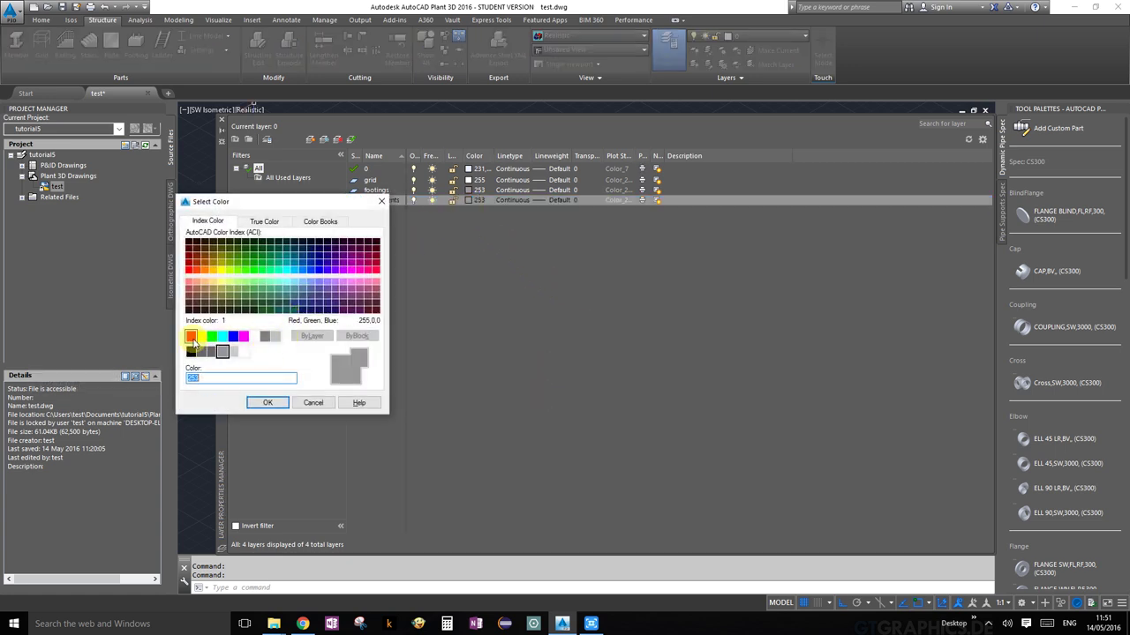
pyautogui.click(213, 269)
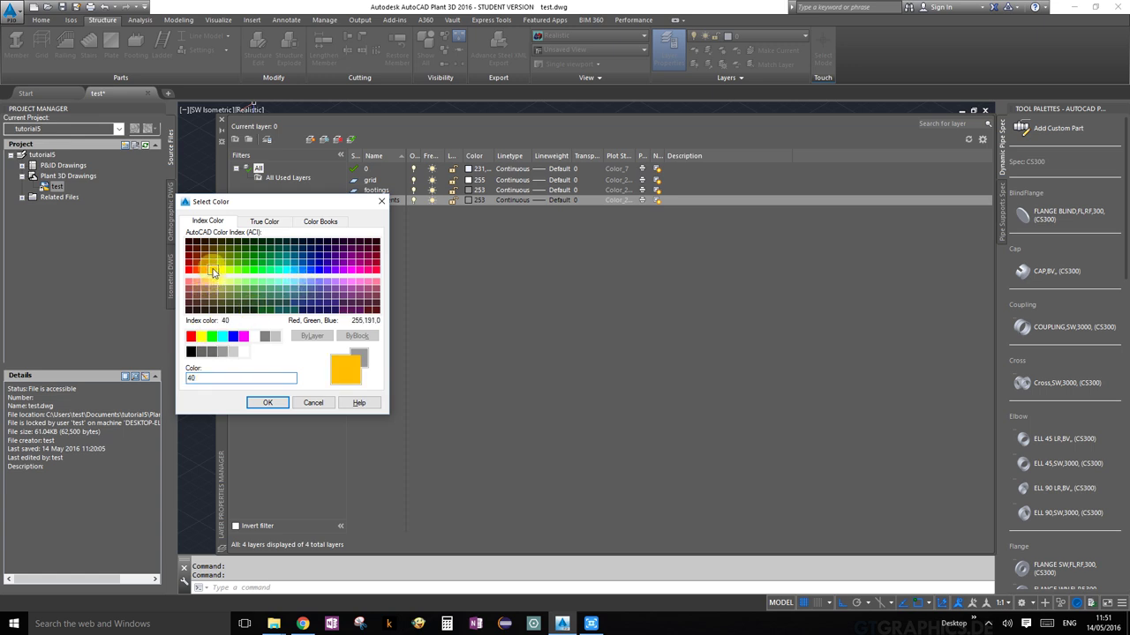
pyautogui.click(212, 262)
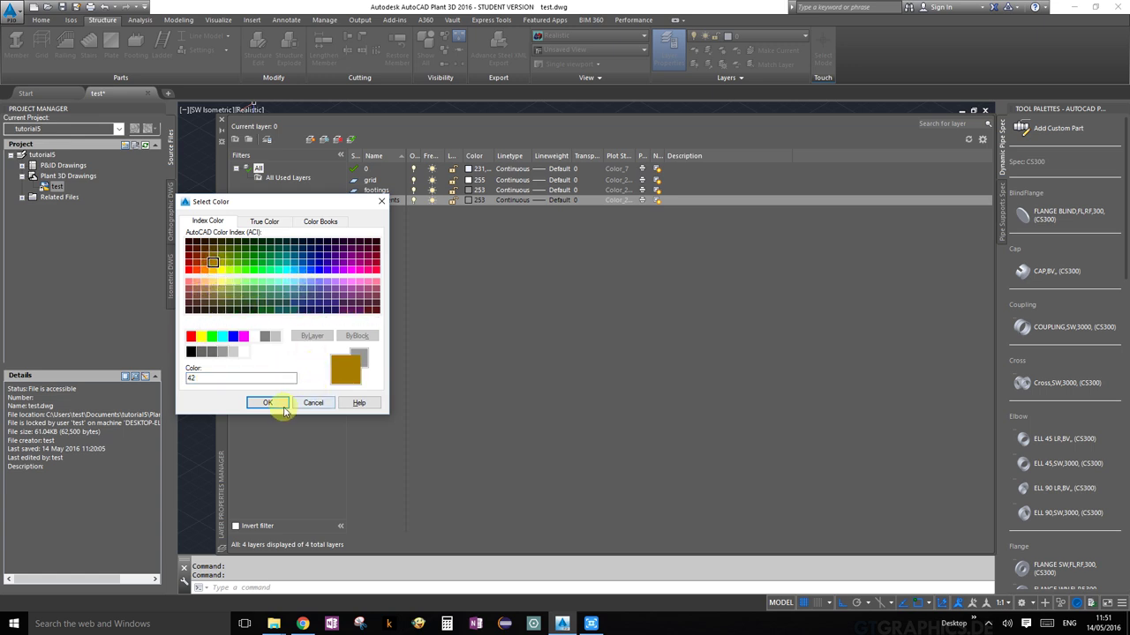
pyautogui.click(215, 283)
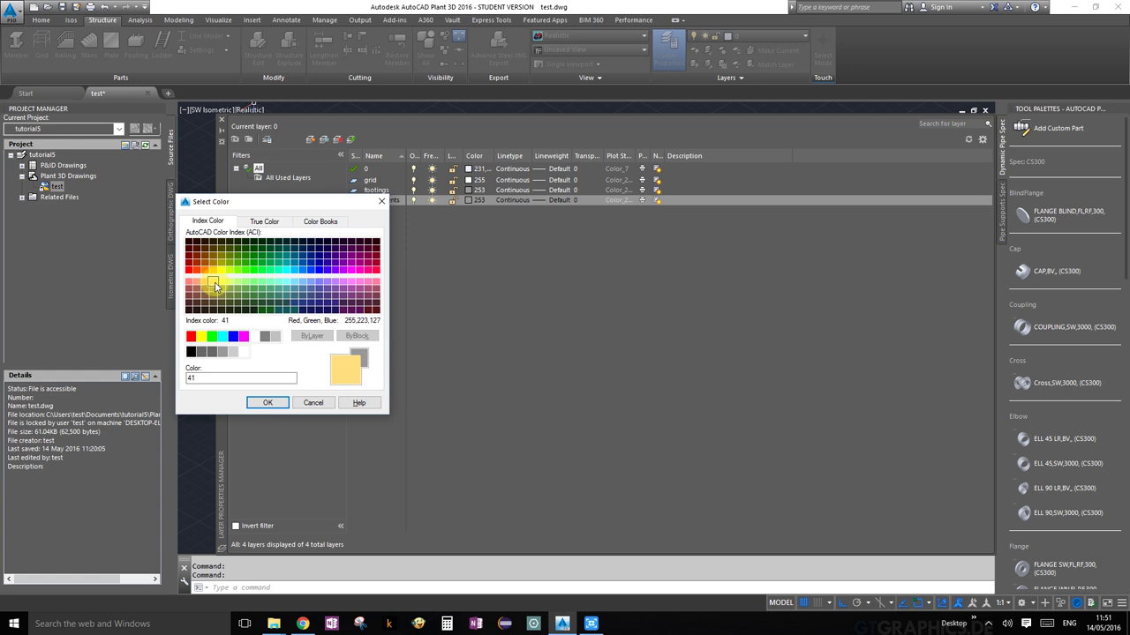
pyautogui.click(274, 405)
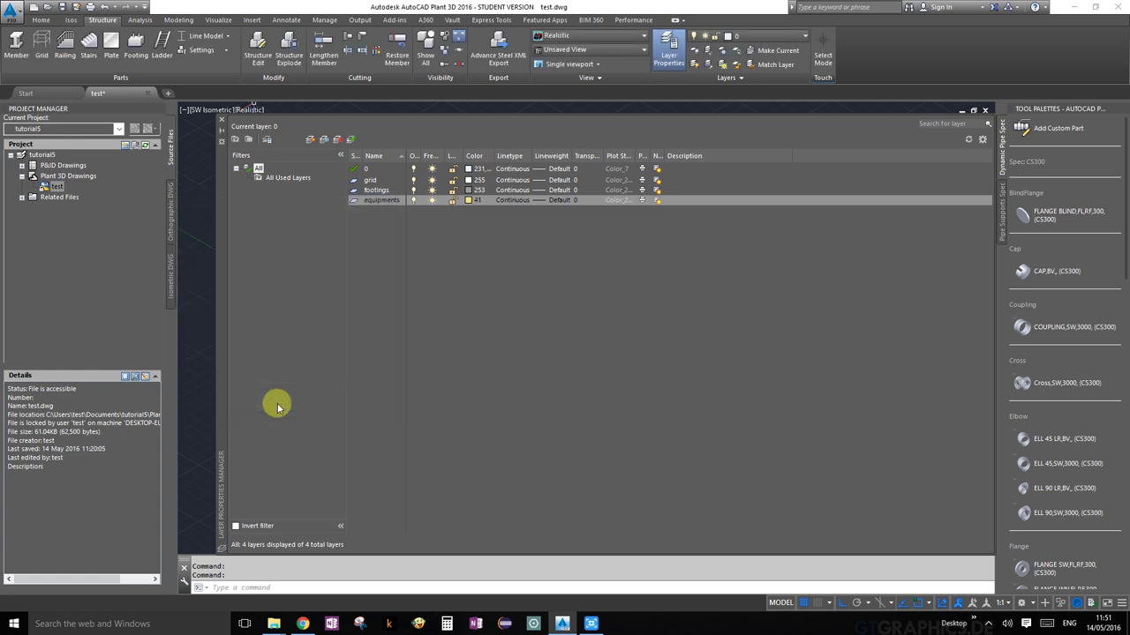
# Create a new layer named structure and set its color to blue
pyautogui.click(310, 143)
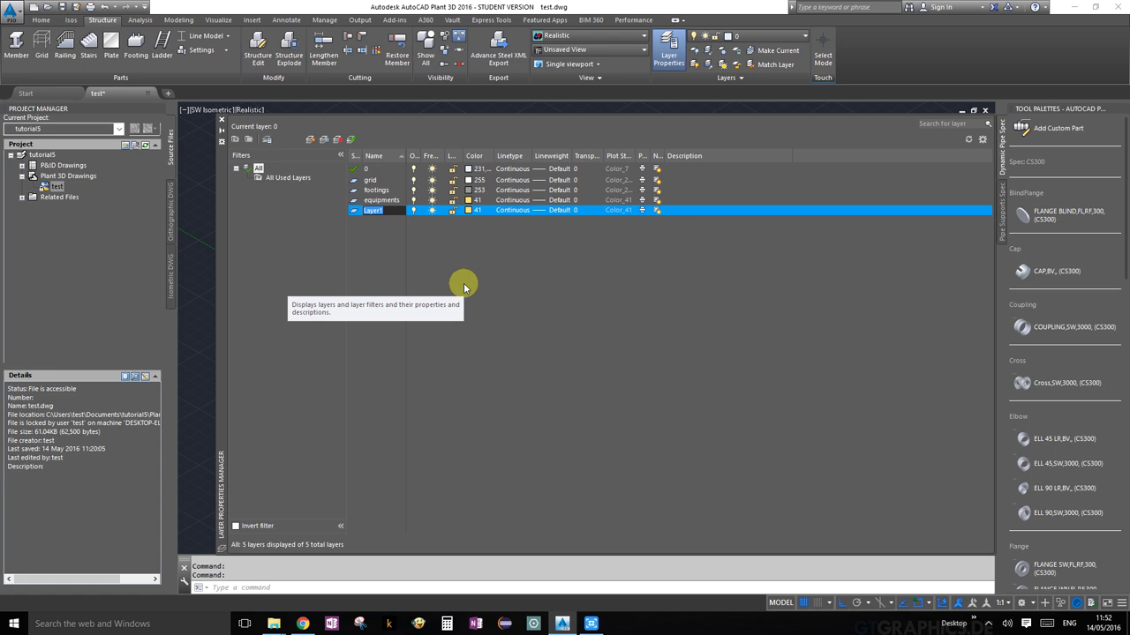
pyautogui.write('structure')
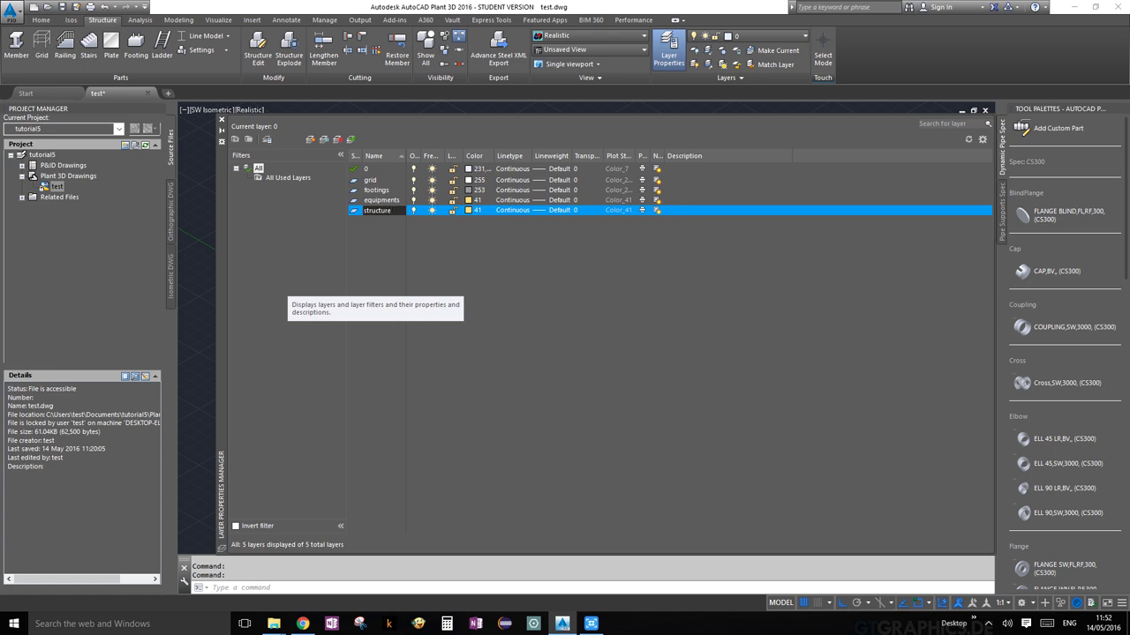
pyautogui.click(469, 211)
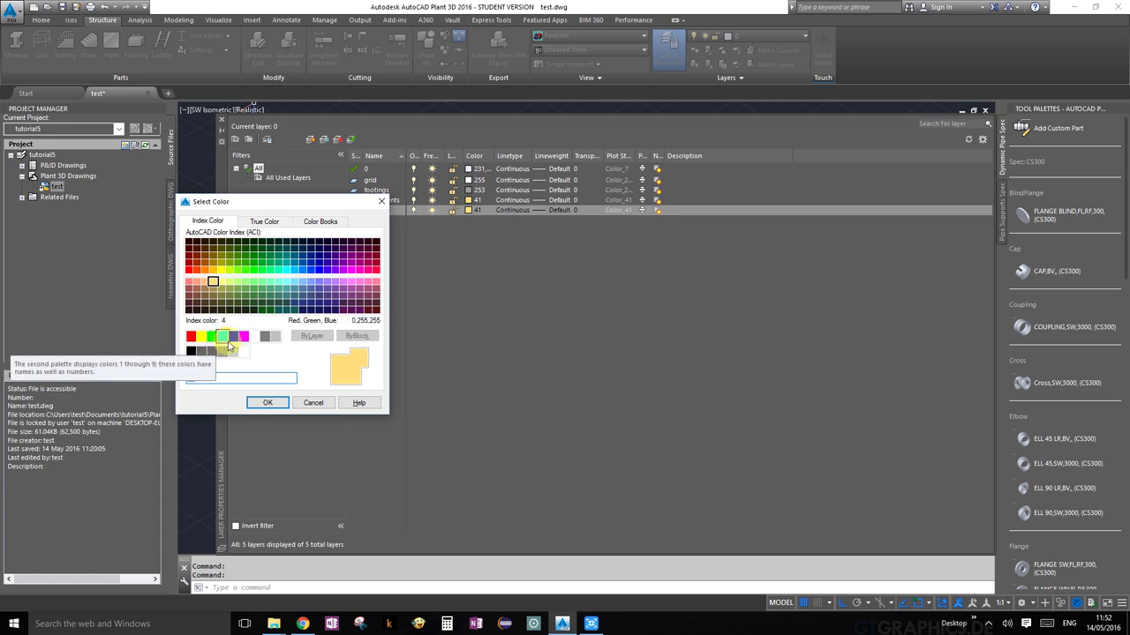
pyautogui.click(233, 338)
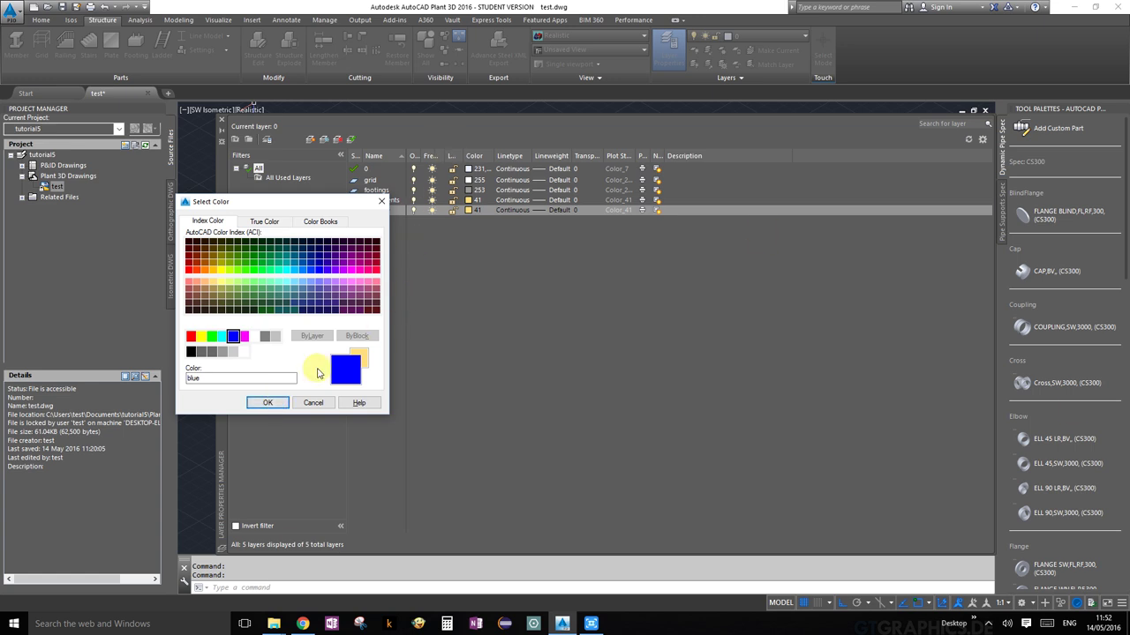
pyautogui.click(266, 404)
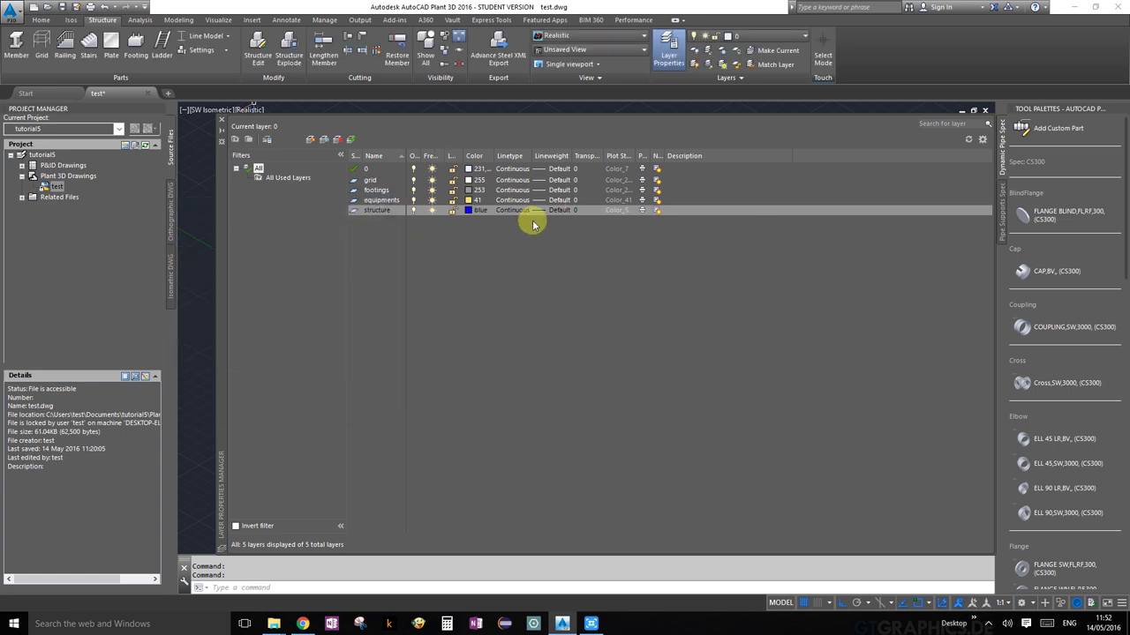
pyautogui.click(311, 142)
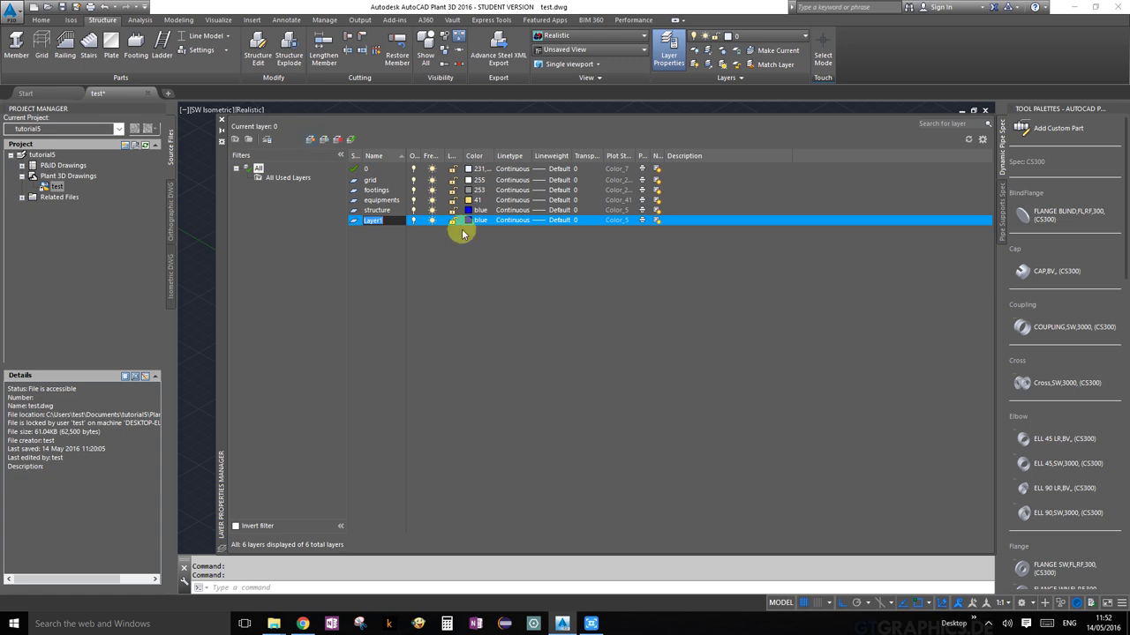
pyautogui.press('Return')
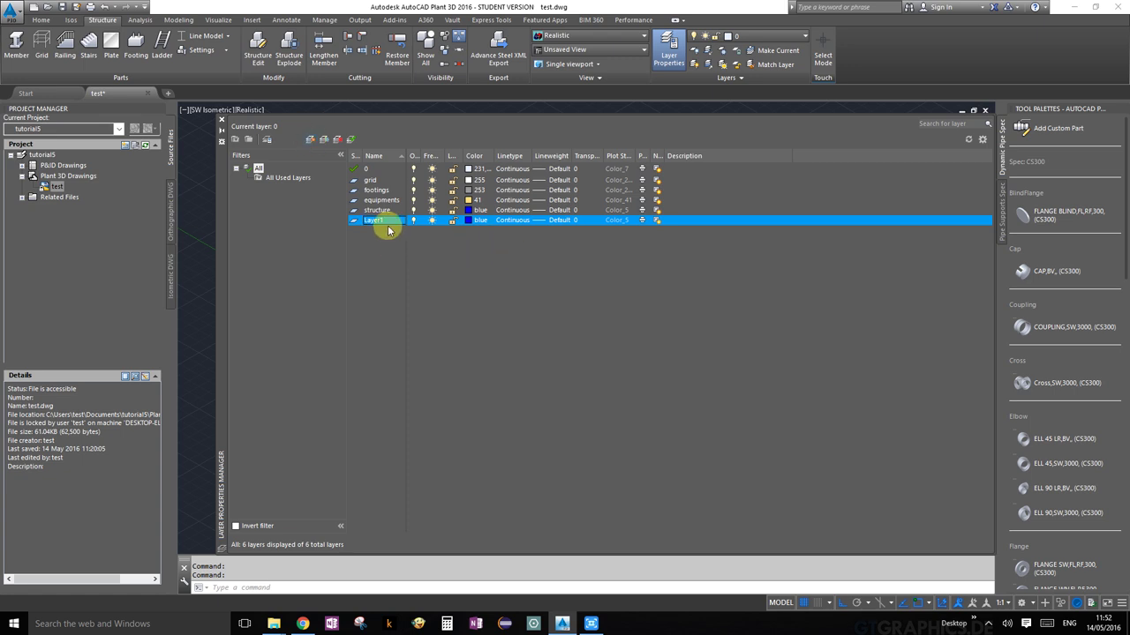
pyautogui.rightClick(386, 226)
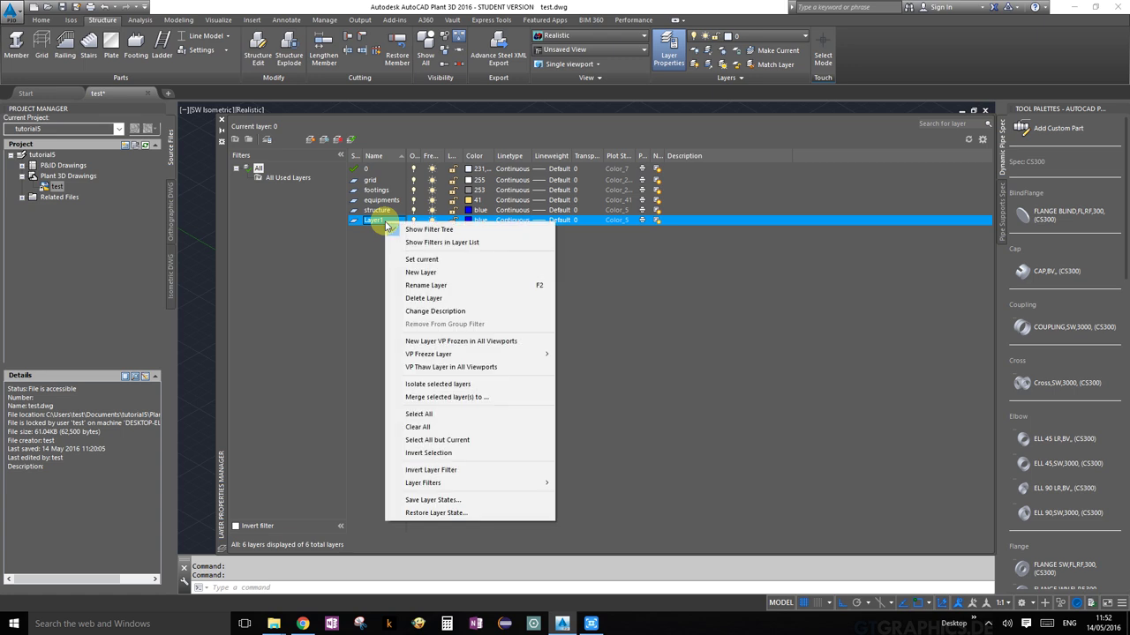
pyautogui.click(458, 299)
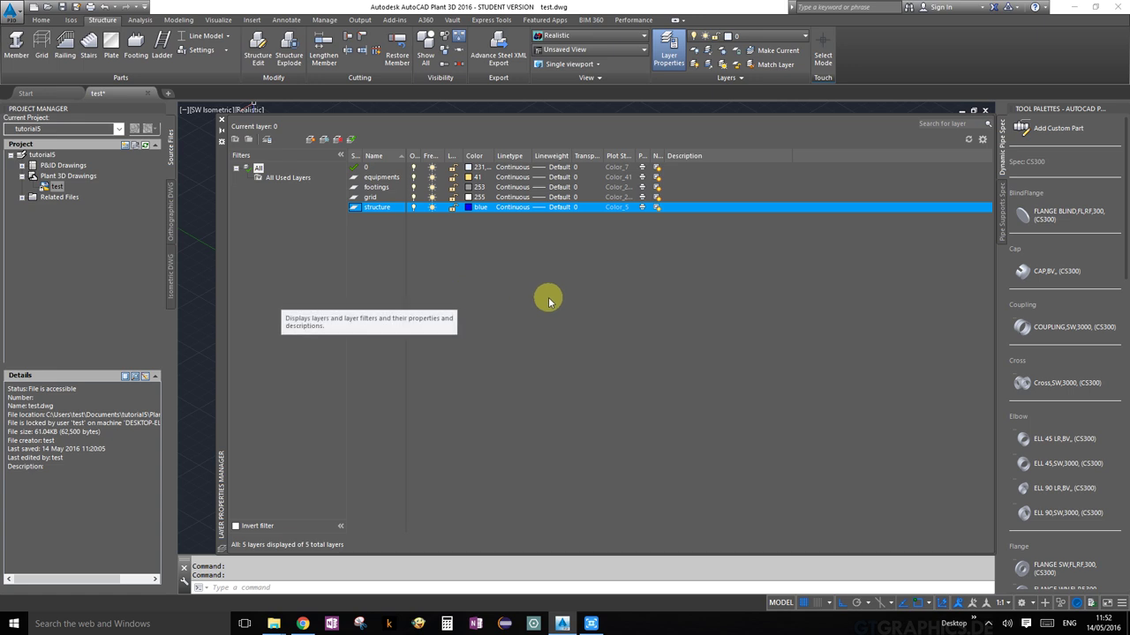
# Make the grid layer current and close the layer properties manager
pyautogui.doubleClick(373, 199)
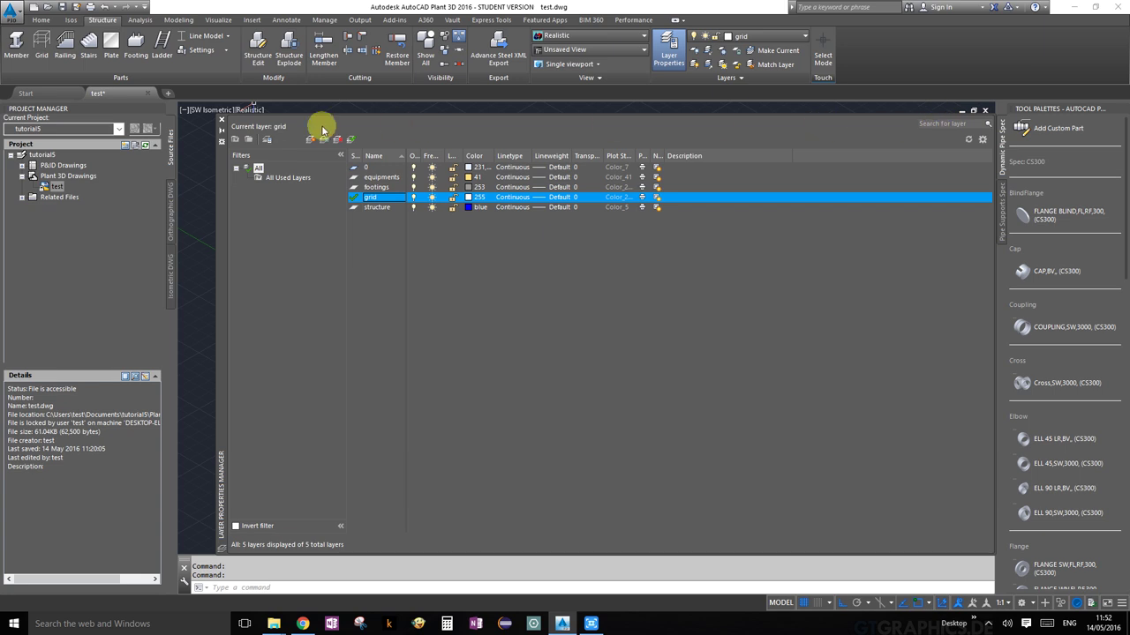
pyautogui.click(223, 121)
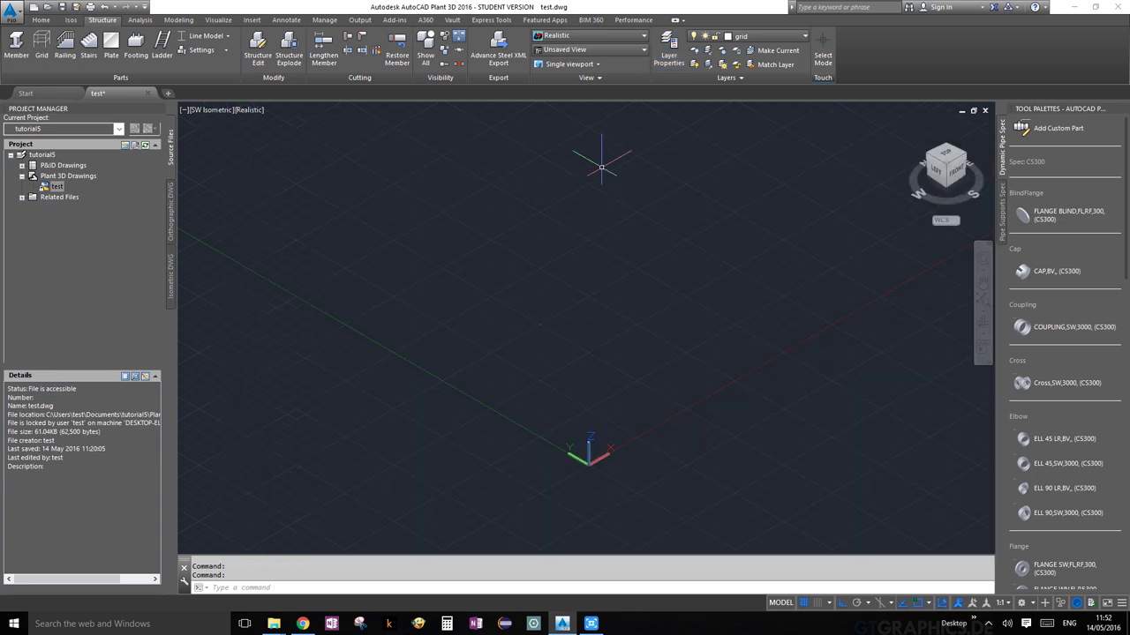
# Switch the current layer to footings and back to grid
pyautogui.click(805, 37)
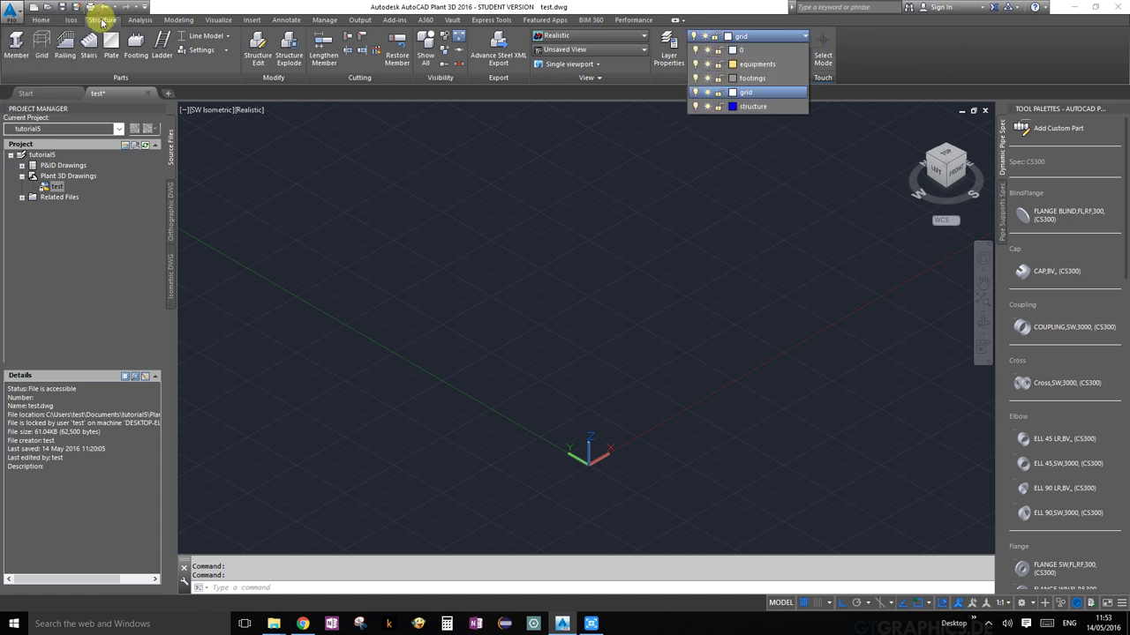
pyautogui.click(681, 119)
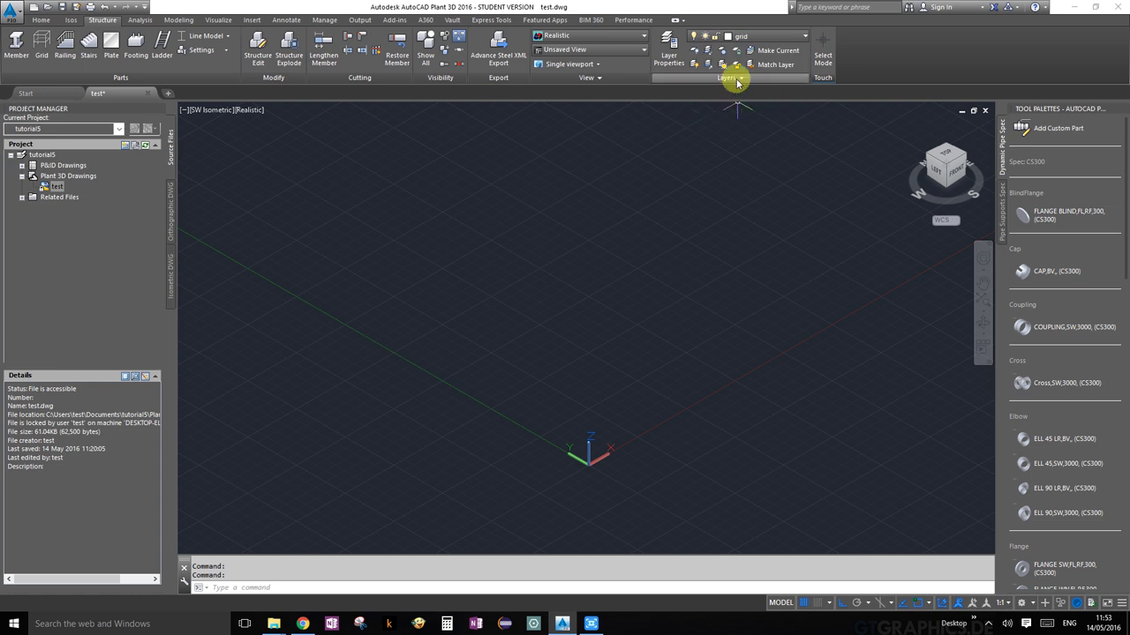
pyautogui.click(804, 37)
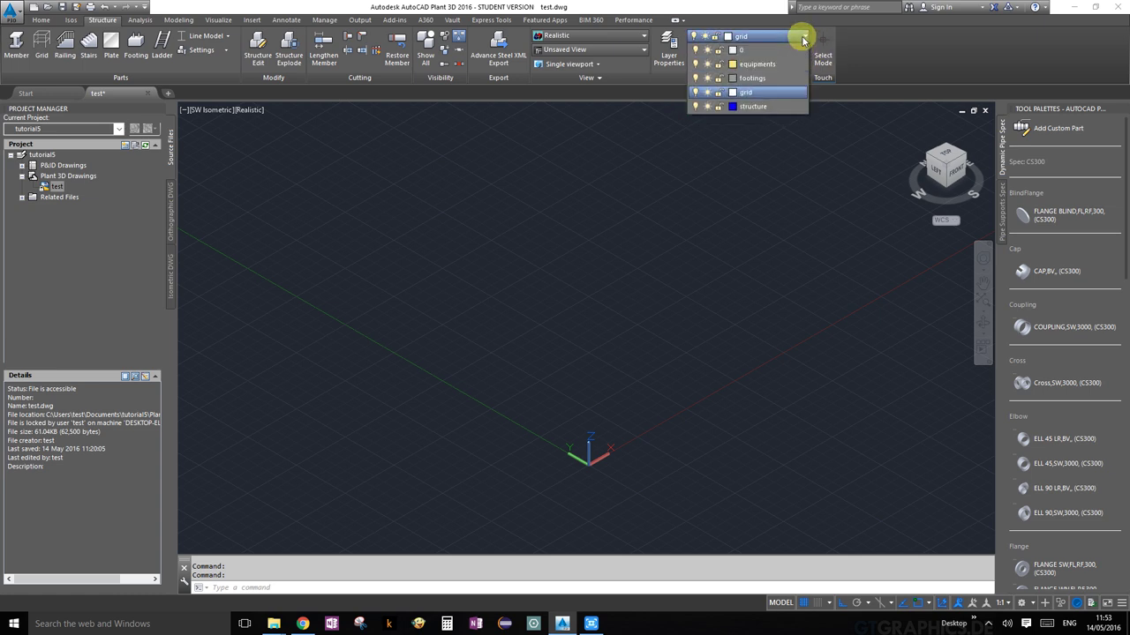
pyautogui.click(775, 78)
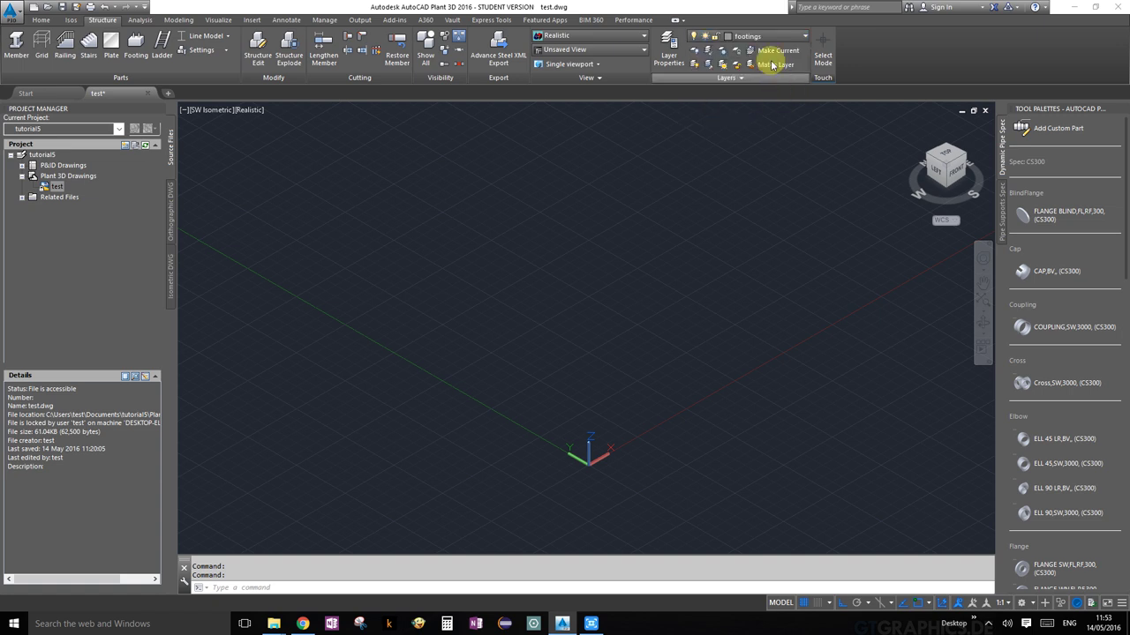
pyautogui.click(793, 38)
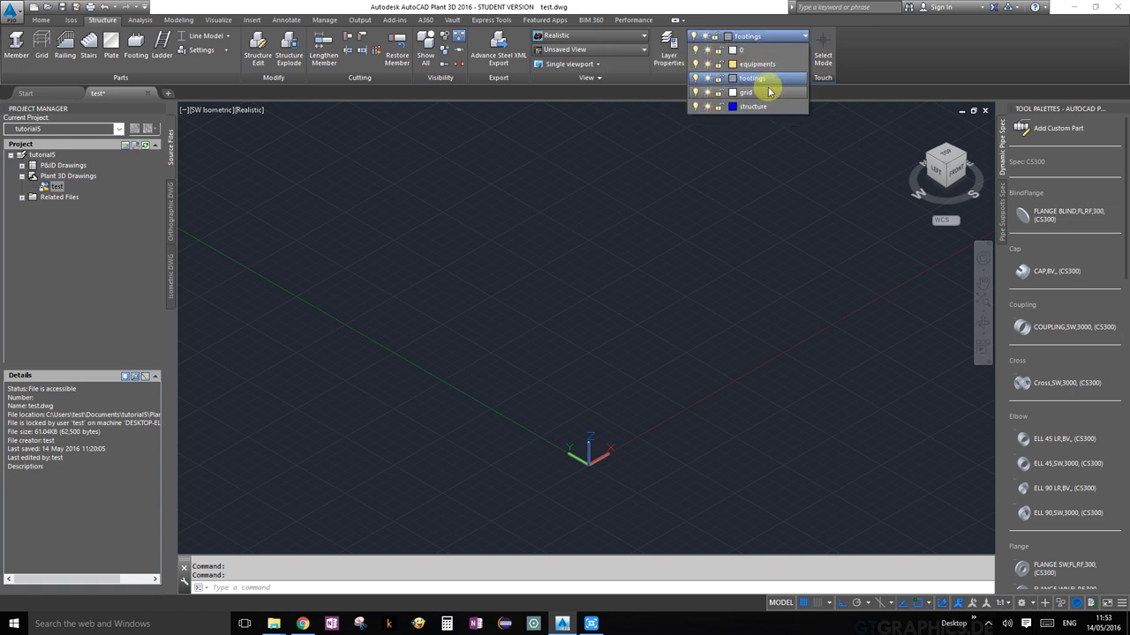
pyautogui.click(768, 93)
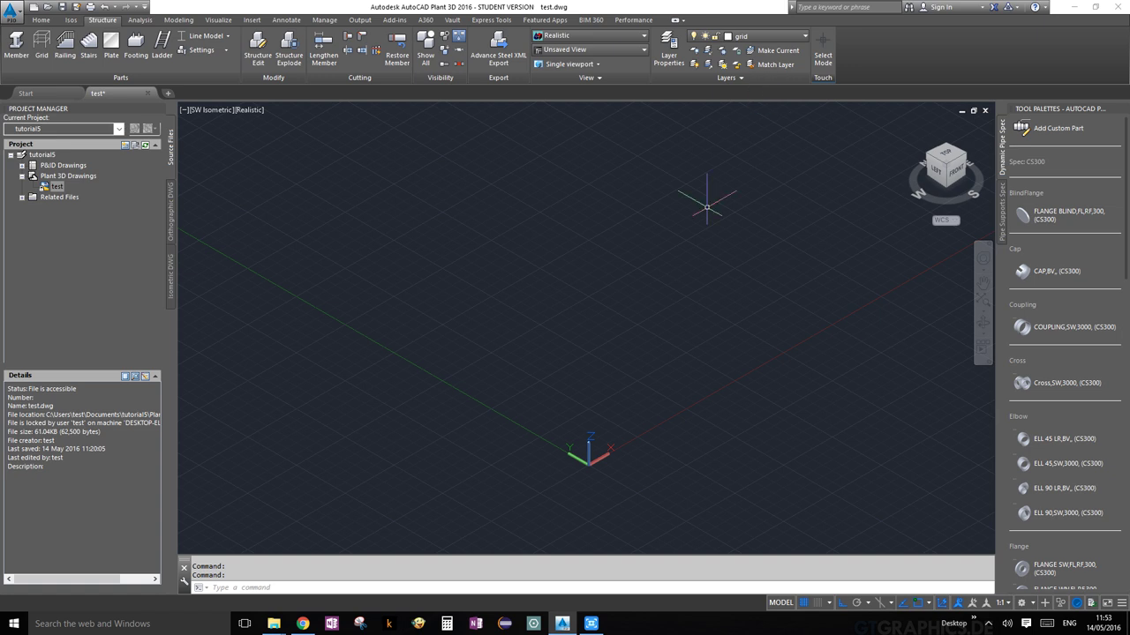
pyautogui.click(210, 110)
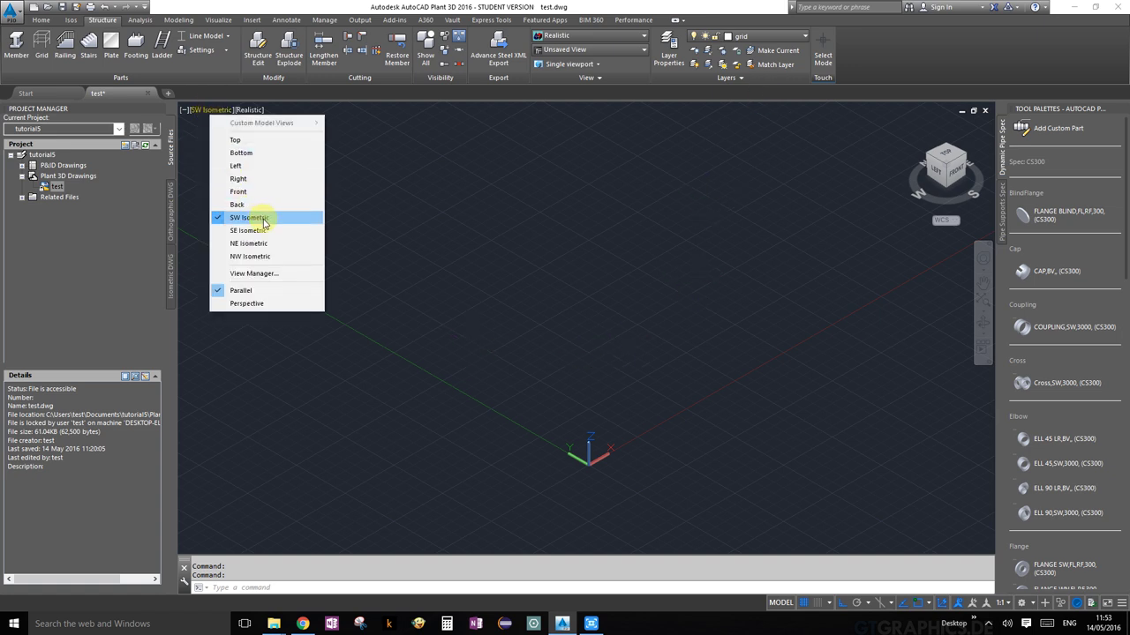
pyautogui.click(542, 256)
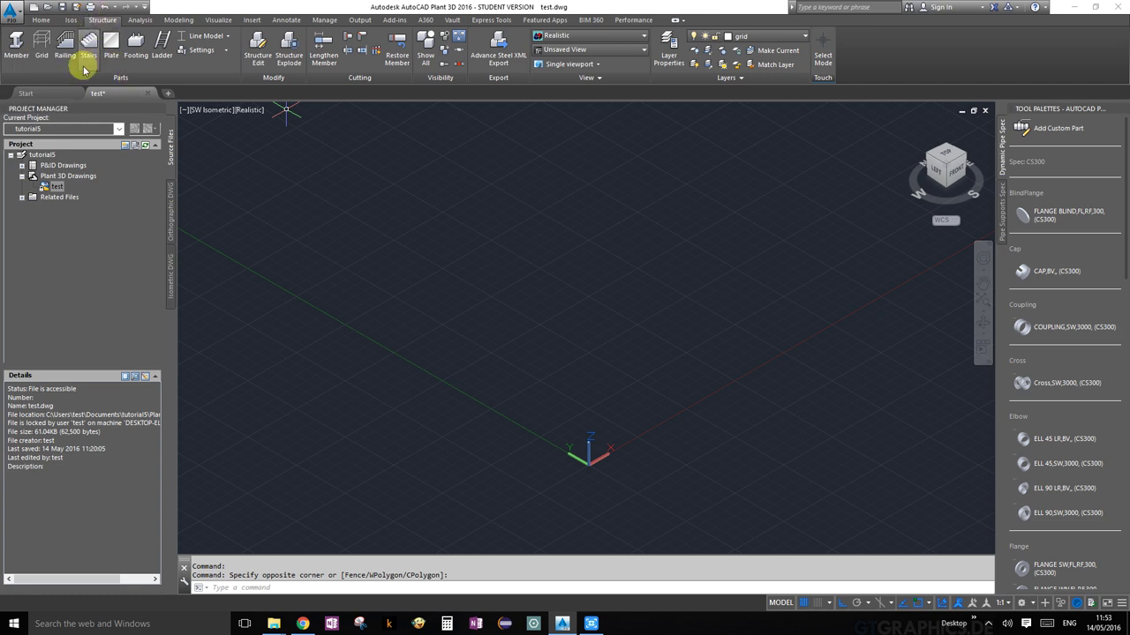
# Create the Test grid with axes 0,4000,8000,12000, rows 0,4000,8000, platforms 0,500,8500 and font size 500, generating the axis and platform names from their values
pyautogui.click(42, 49)
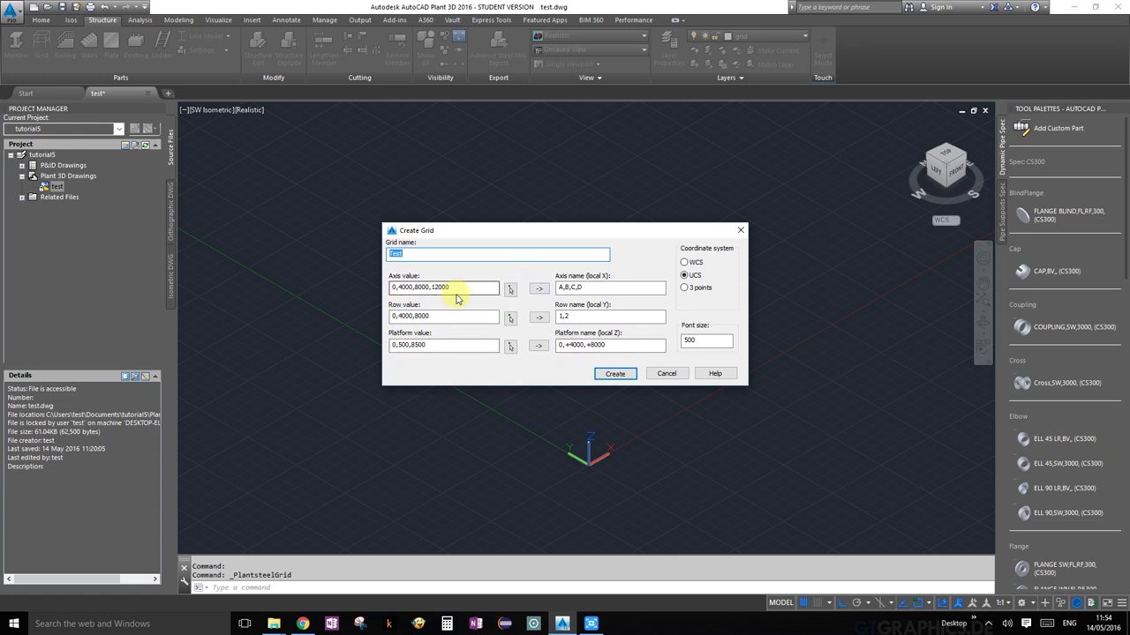
pyautogui.click(536, 291)
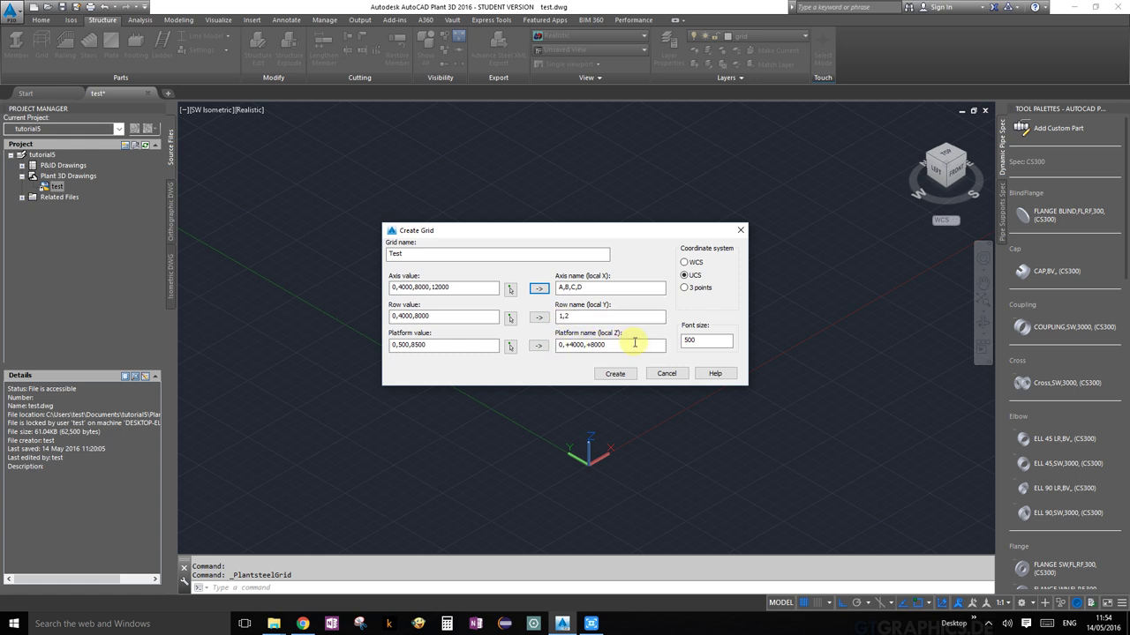
pyautogui.click(629, 344)
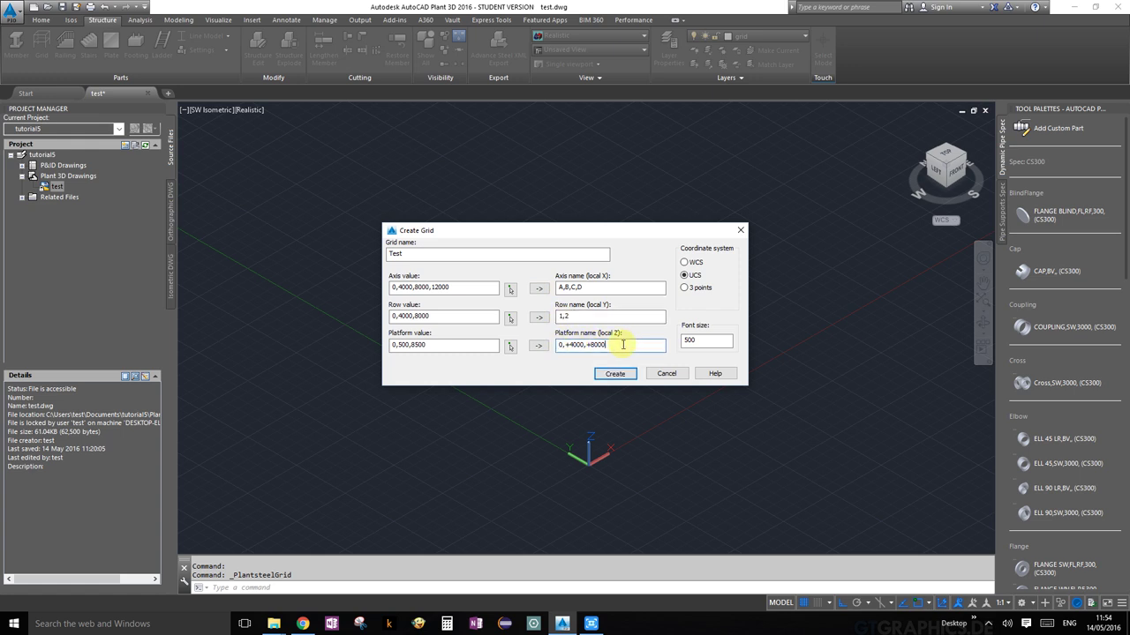
pyautogui.click(539, 347)
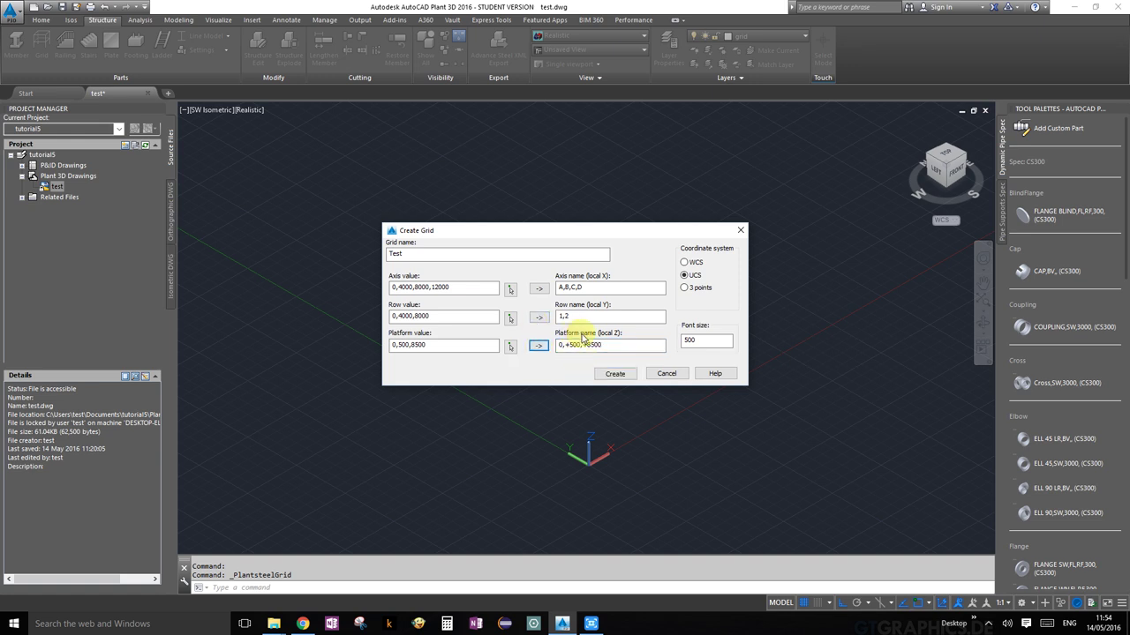
pyautogui.click(701, 340)
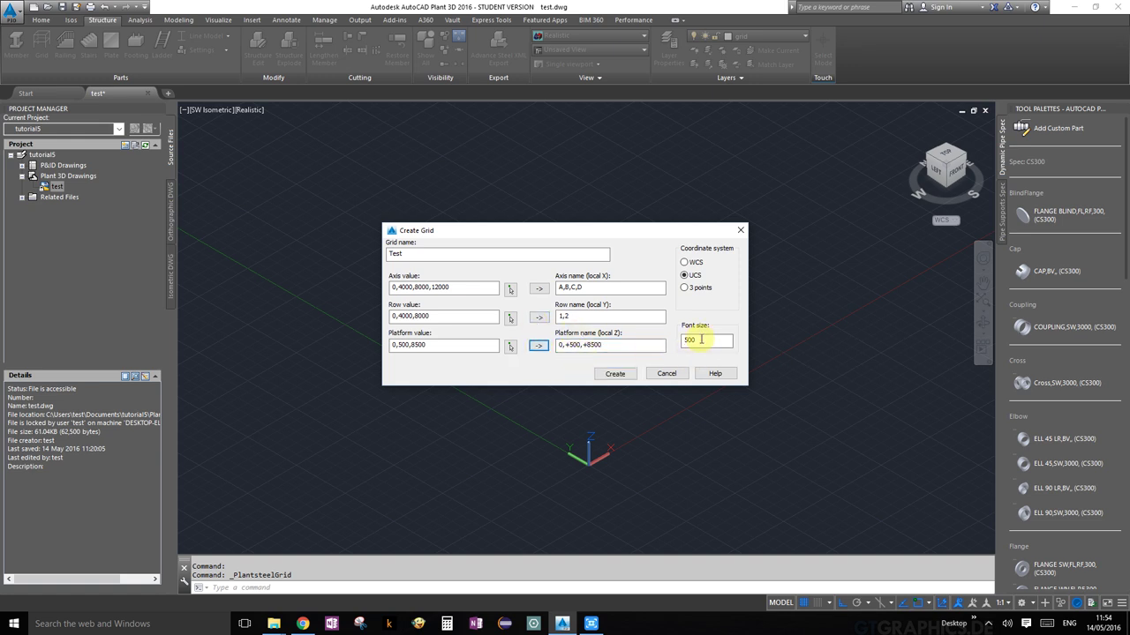
pyautogui.click(615, 375)
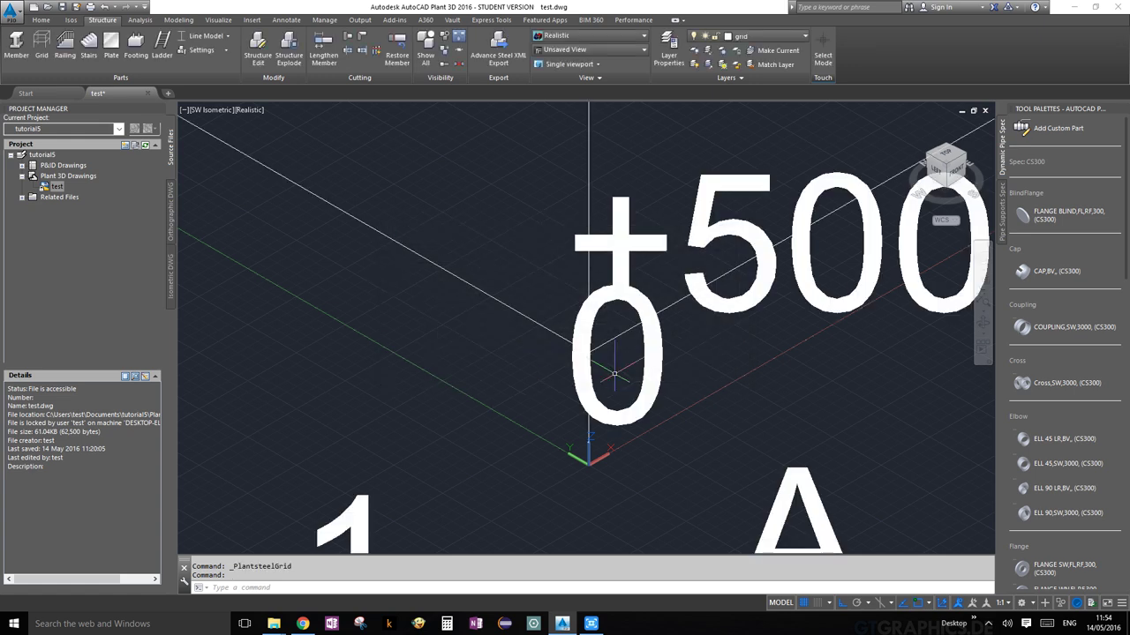
pyautogui.scroll(-10, 615, 374)
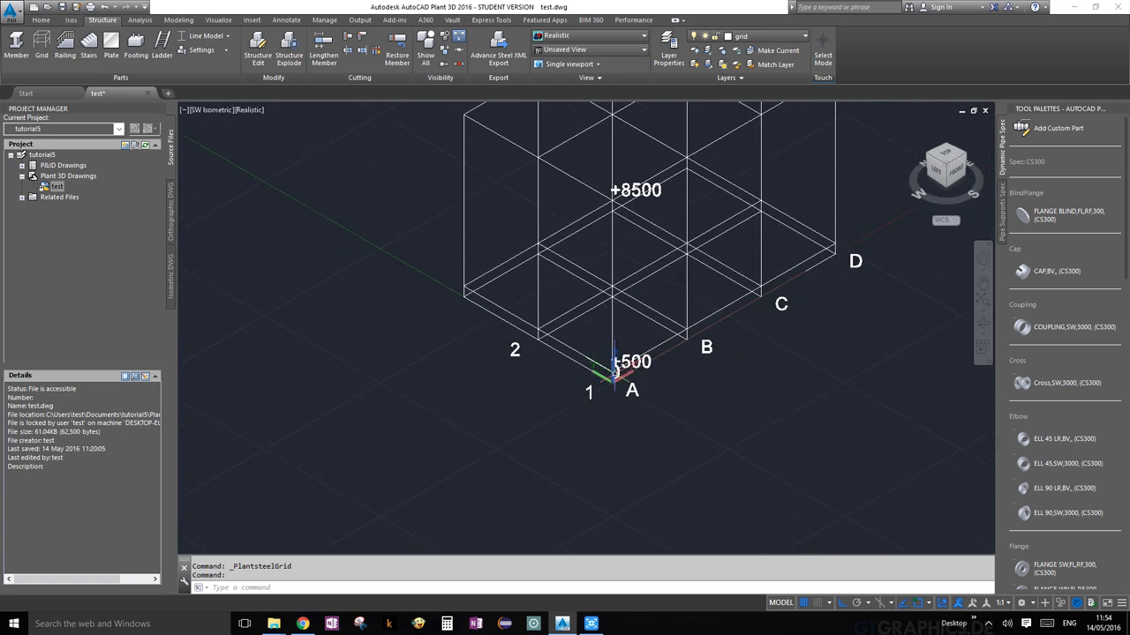
pyautogui.scroll(3, 629, 323)
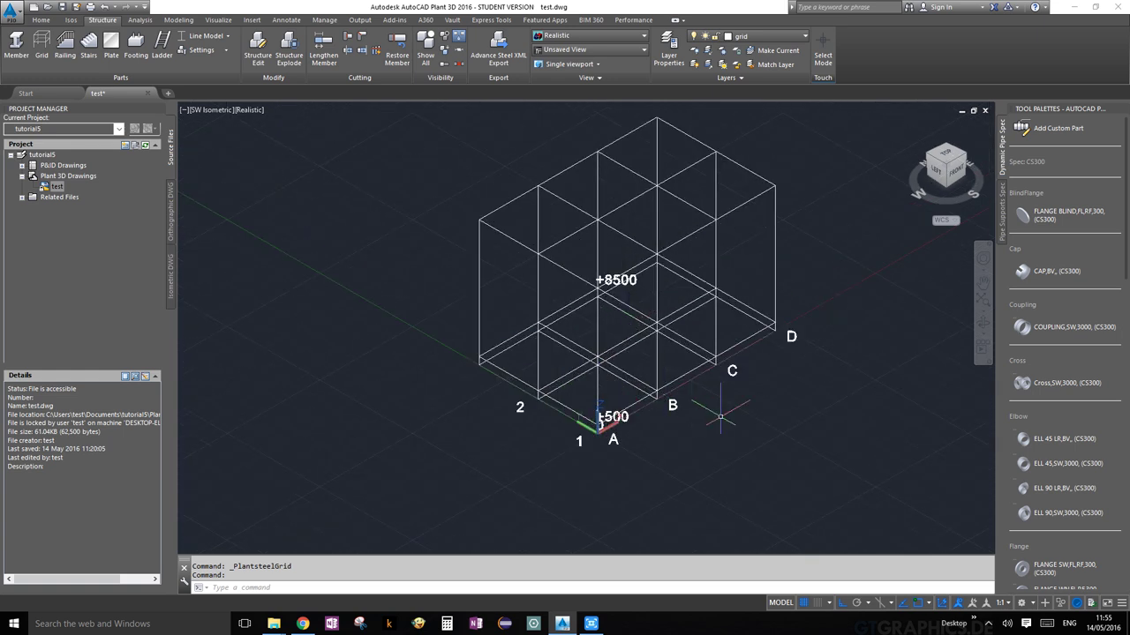
# Examine the grid in 3D by orbiting it, resetting to SW Isometric, and orbiting slightly off-isometric to separate the overlapping grid lines
pyautogui.click(985, 311)
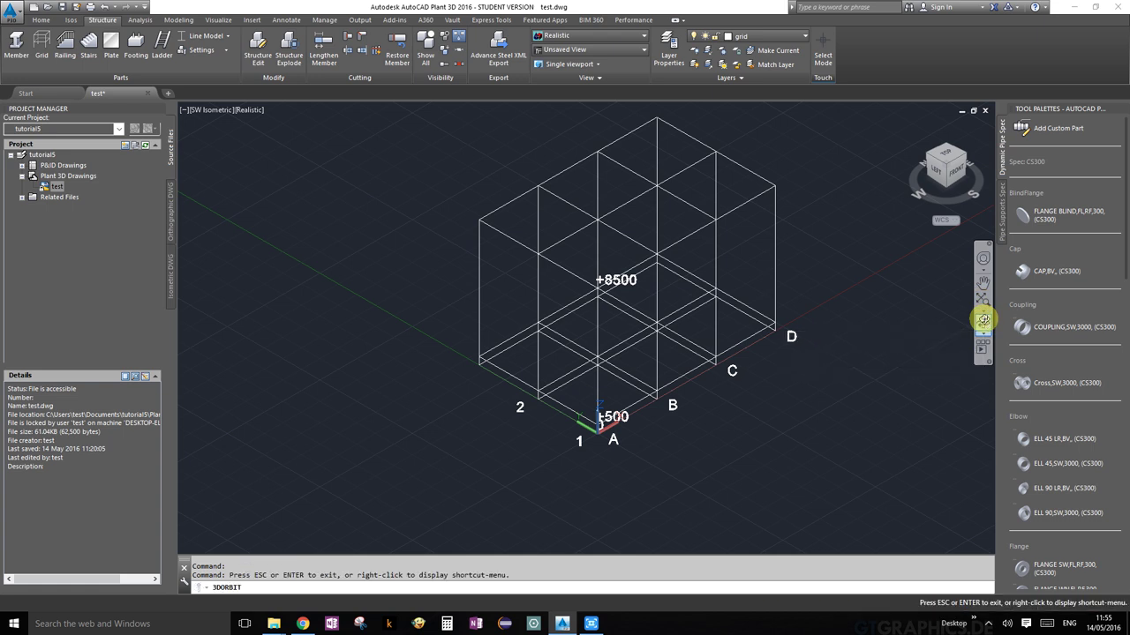
pyautogui.moveTo(738, 305)
pyautogui.mouseDown()
pyautogui.moveTo(681, 328)
pyautogui.moveTo(653, 292)
pyautogui.moveTo(646, 257)
pyautogui.moveTo(680, 229)
pyautogui.moveTo(721, 242)
pyautogui.moveTo(742, 277)
pyautogui.moveTo(731, 313)
pyautogui.mouseUp()
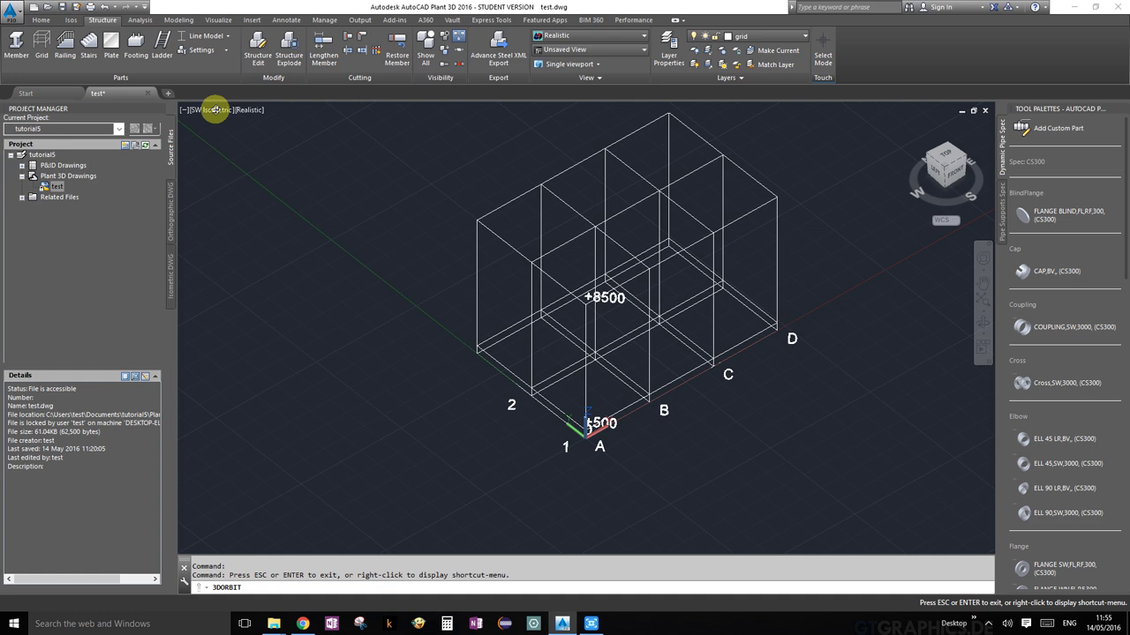
pyautogui.press('Escape')
pyautogui.click(216, 113)
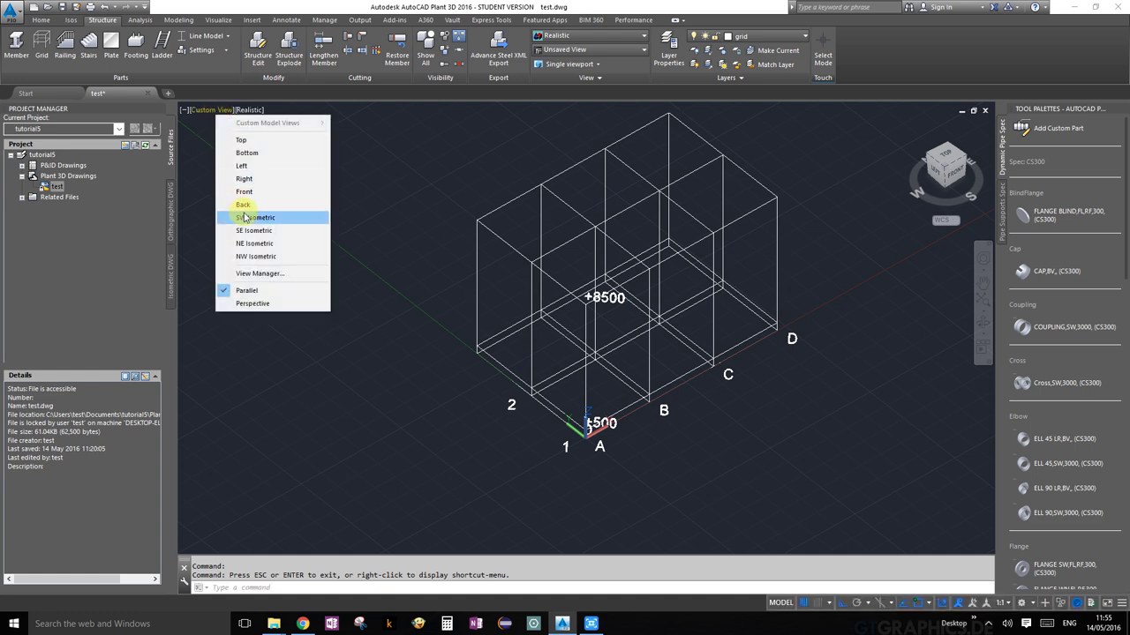
pyautogui.click(249, 212)
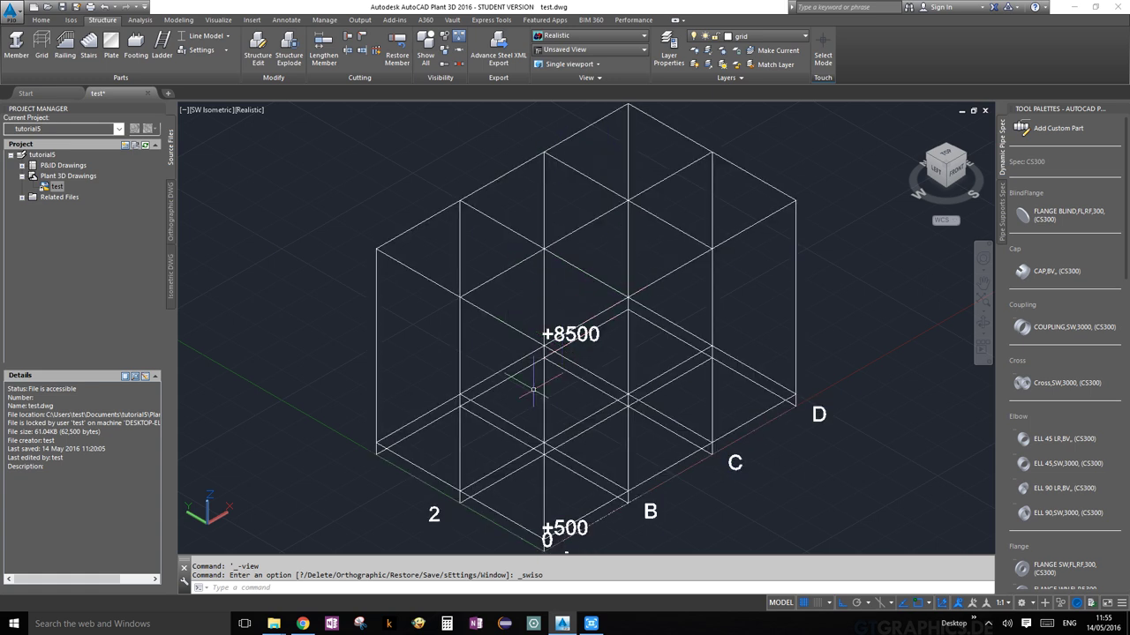
pyautogui.click(982, 322)
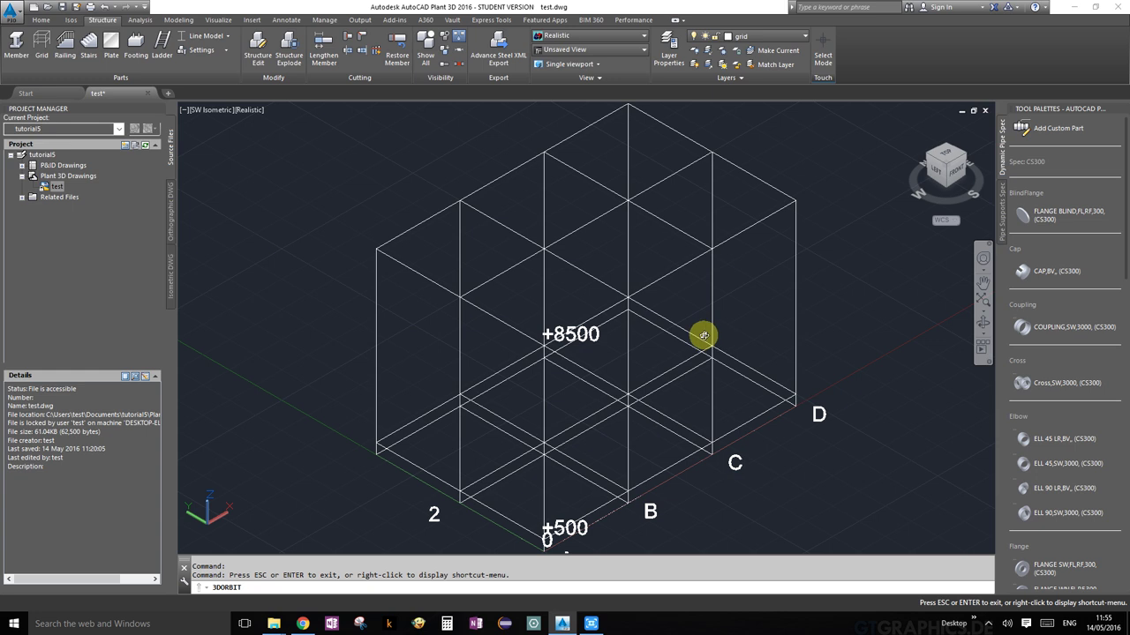
pyautogui.moveTo(703, 335); pyautogui.dragTo(697, 339)
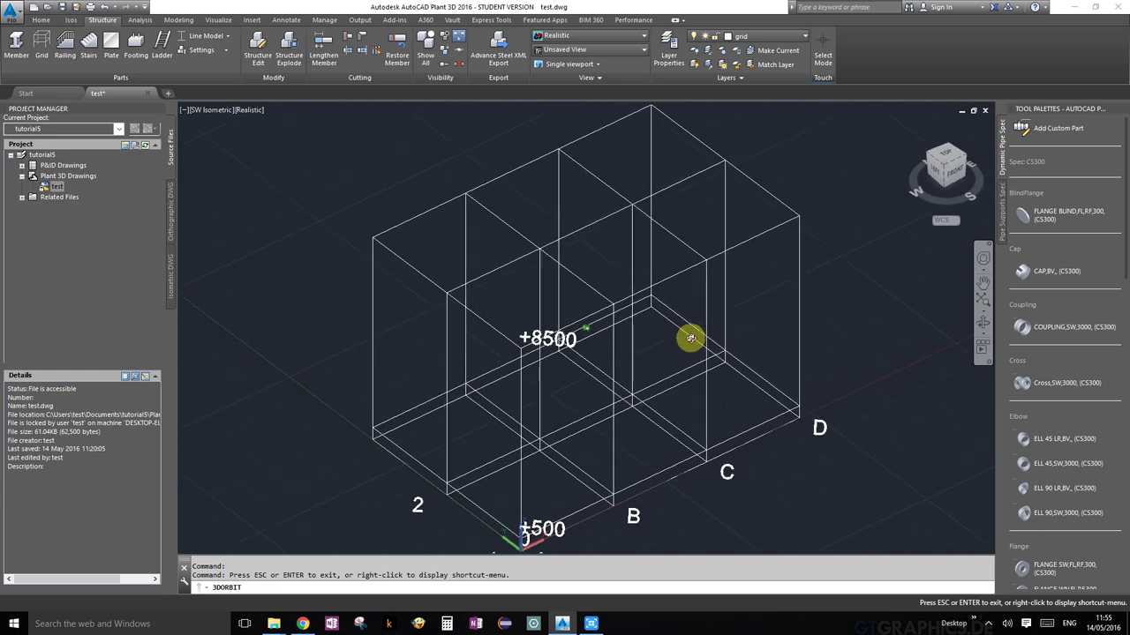
pyautogui.moveTo(692, 338); pyautogui.dragTo(685, 332)
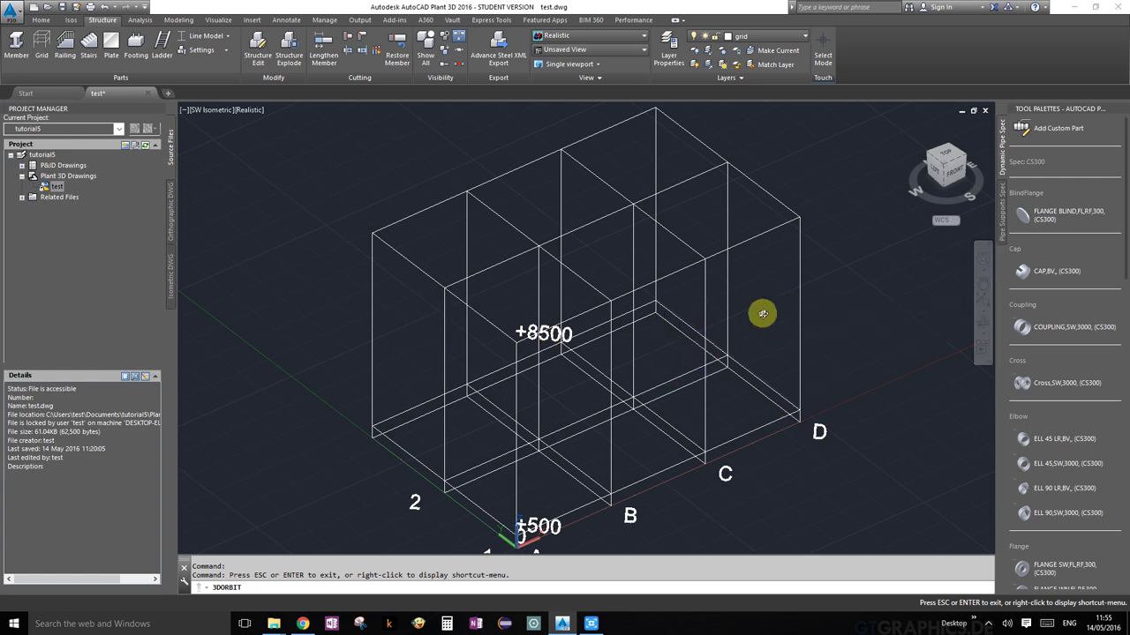
pyautogui.press('Escape')
pyautogui.scroll(-2, 623, 394)
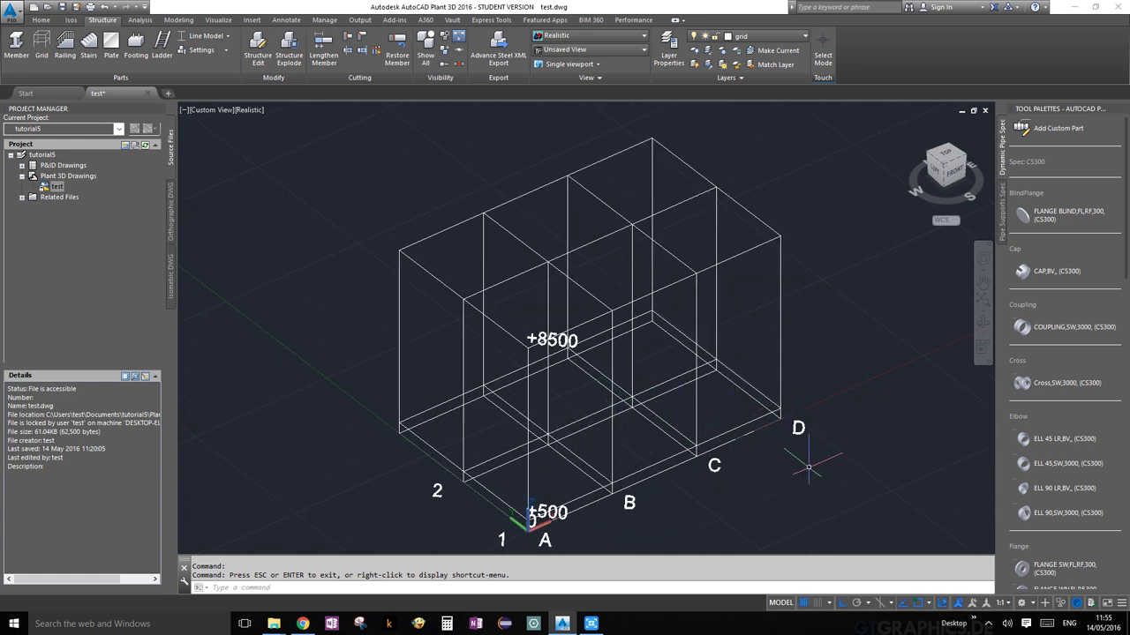
pyautogui.moveTo(809, 467)
pyautogui.mouseDown(button='middle')
pyautogui.moveTo(804, 409)
pyautogui.moveTo(818, 449)
pyautogui.mouseUp(button='middle')
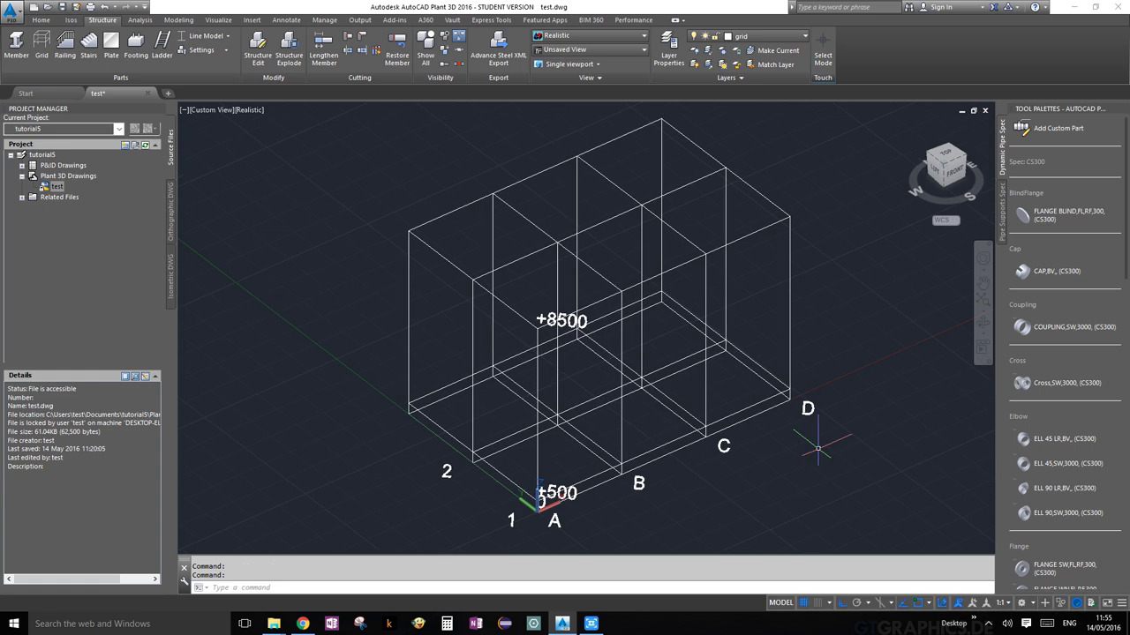